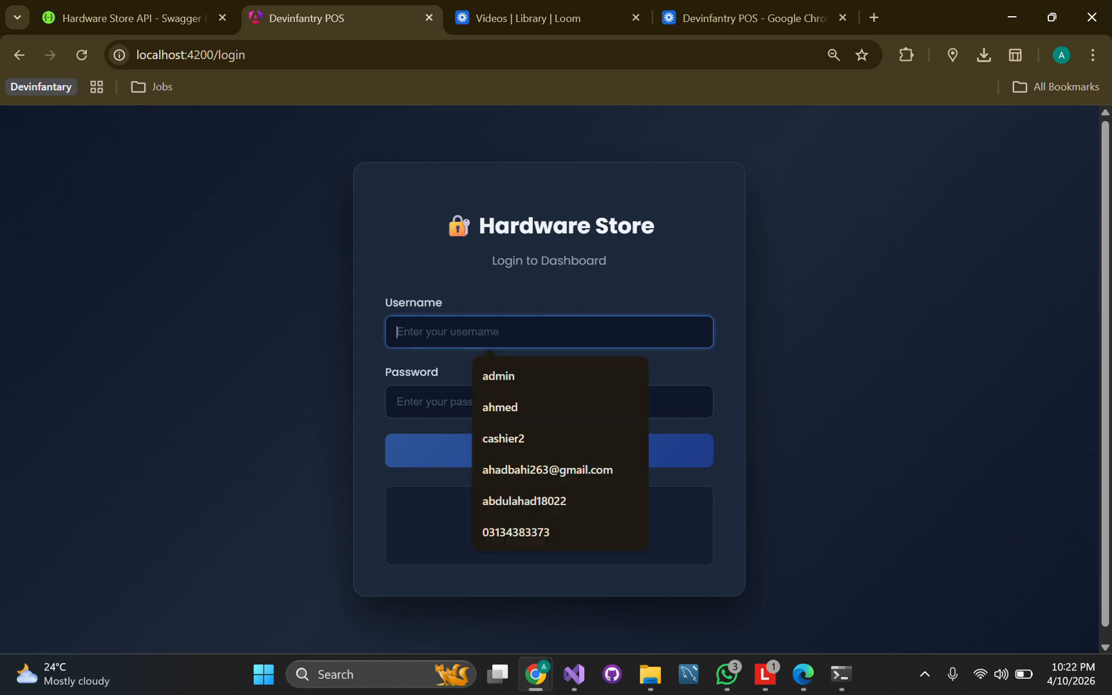
Log in with the account username and password, then dismiss Chrome's password-breach warning
text(ahmed)
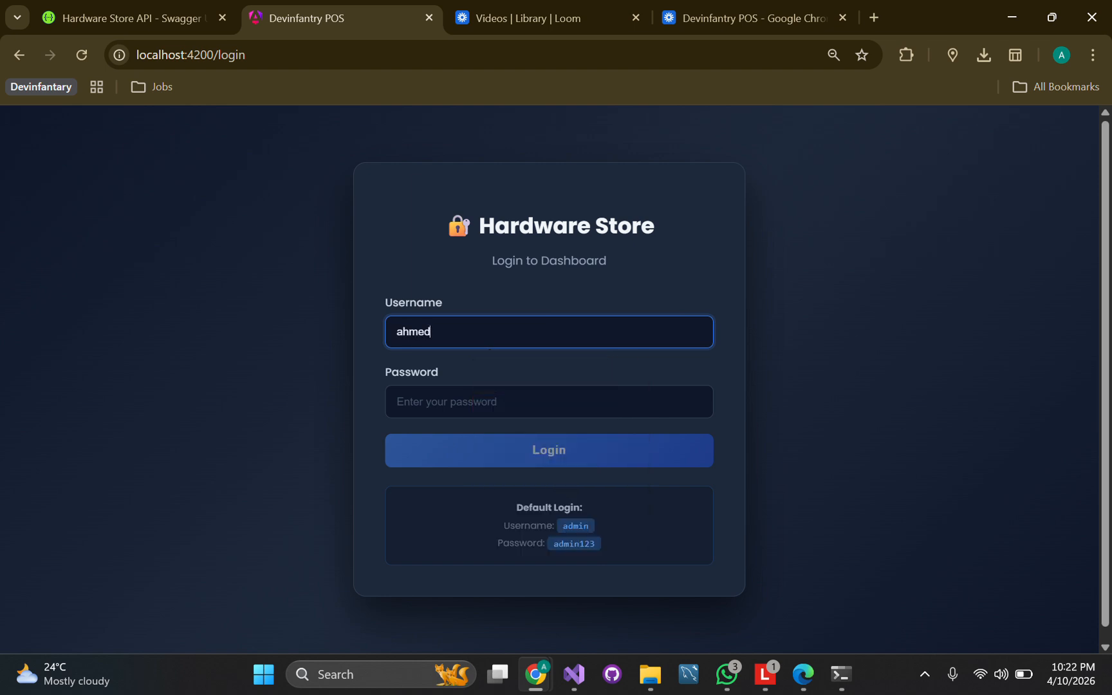
key(Tab)
text(123456)
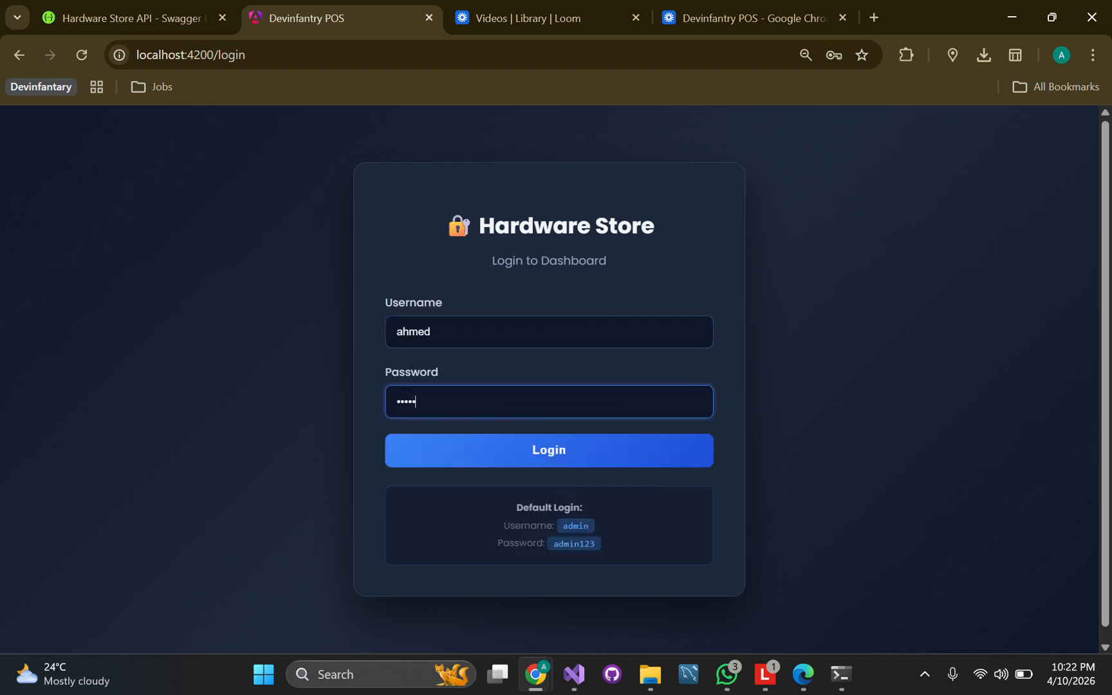
text(78)
key(Return)
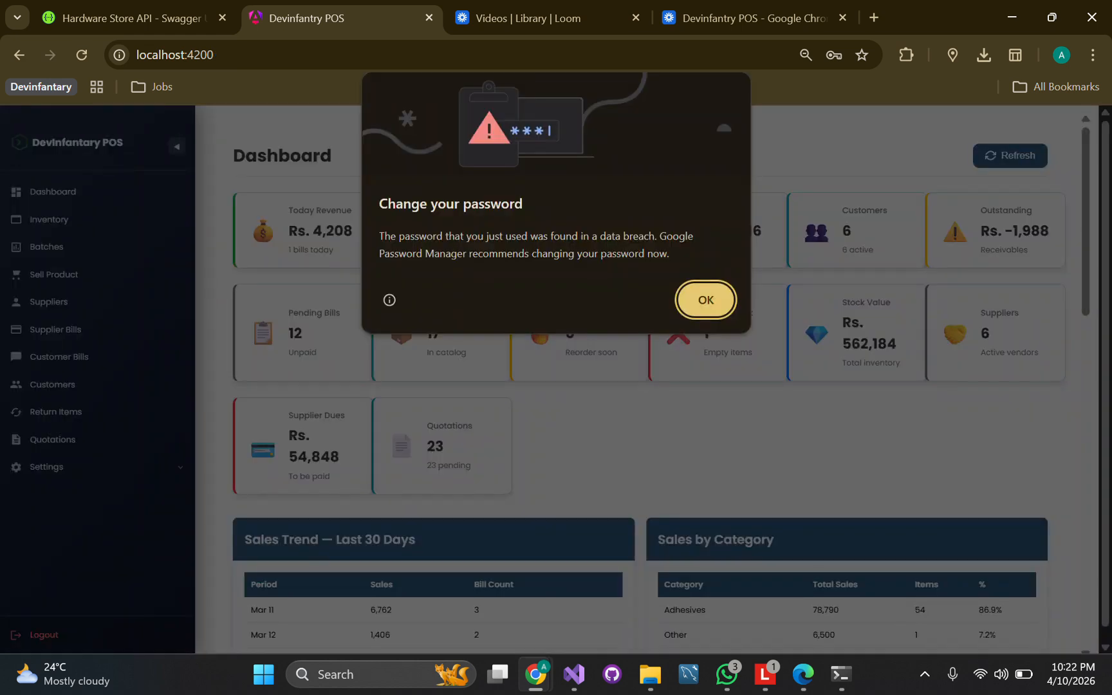
key(Return)
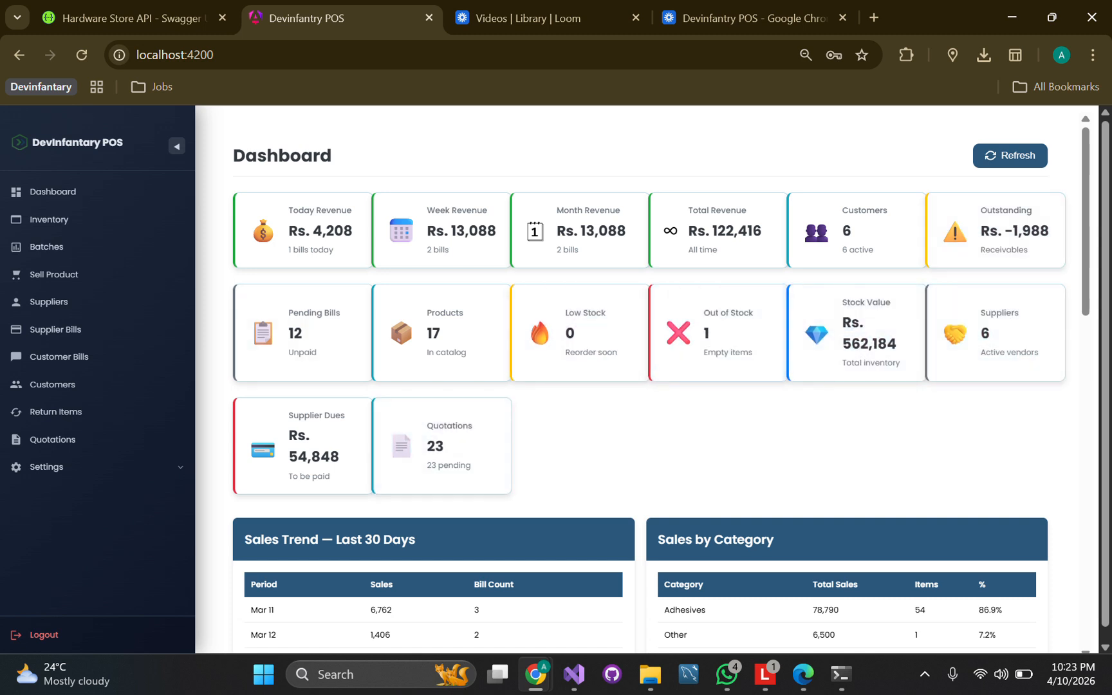
scroll(709, 355, down, 3)
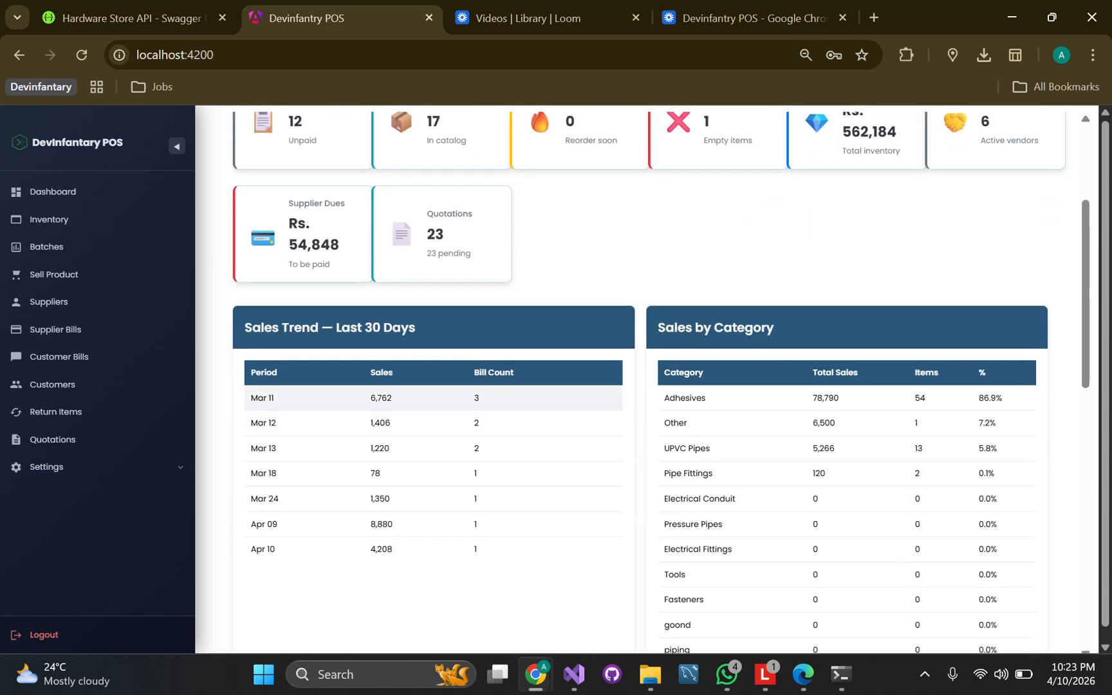
scroll(431, 549, down, 1)
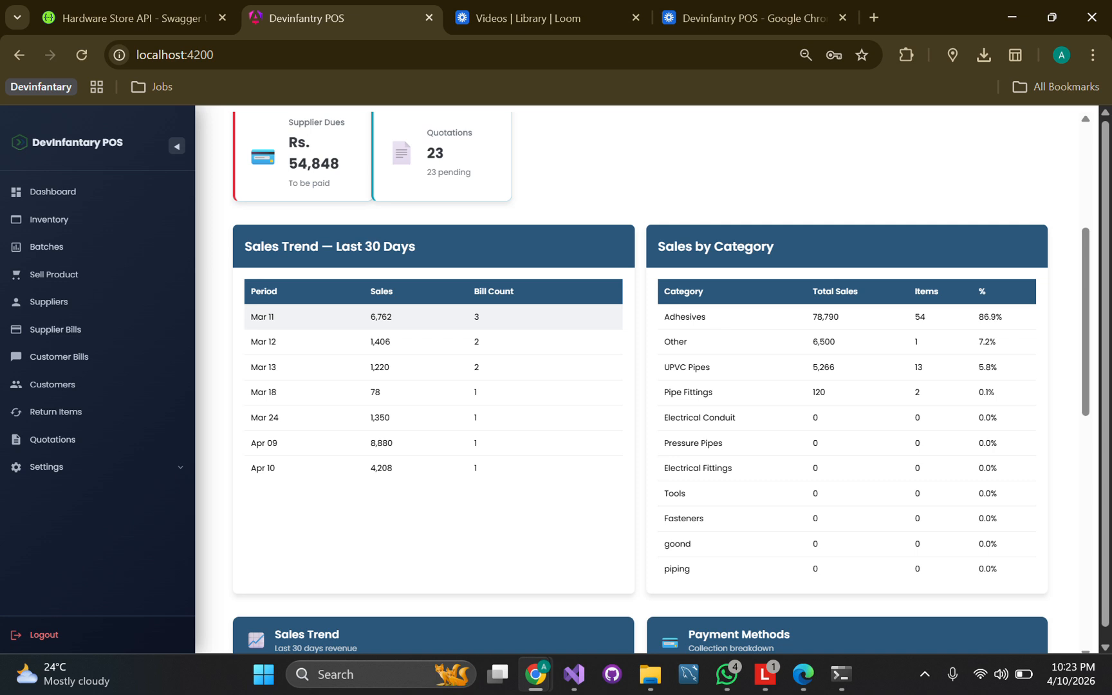
double_click(477, 317)
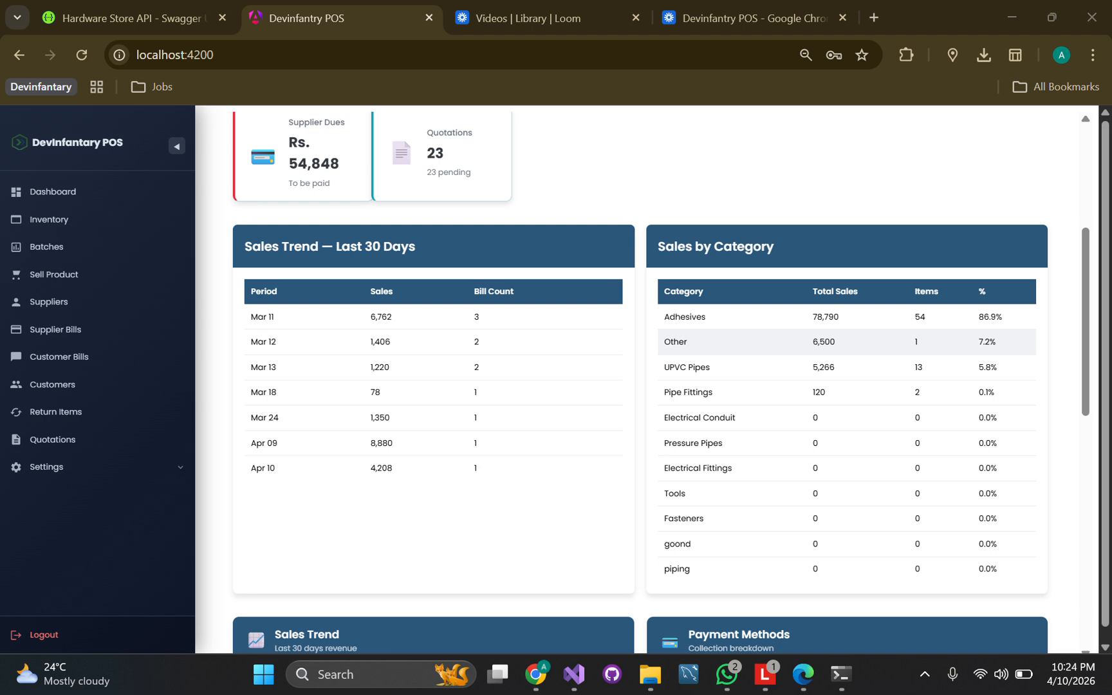
scroll(837, 341, down, 5)
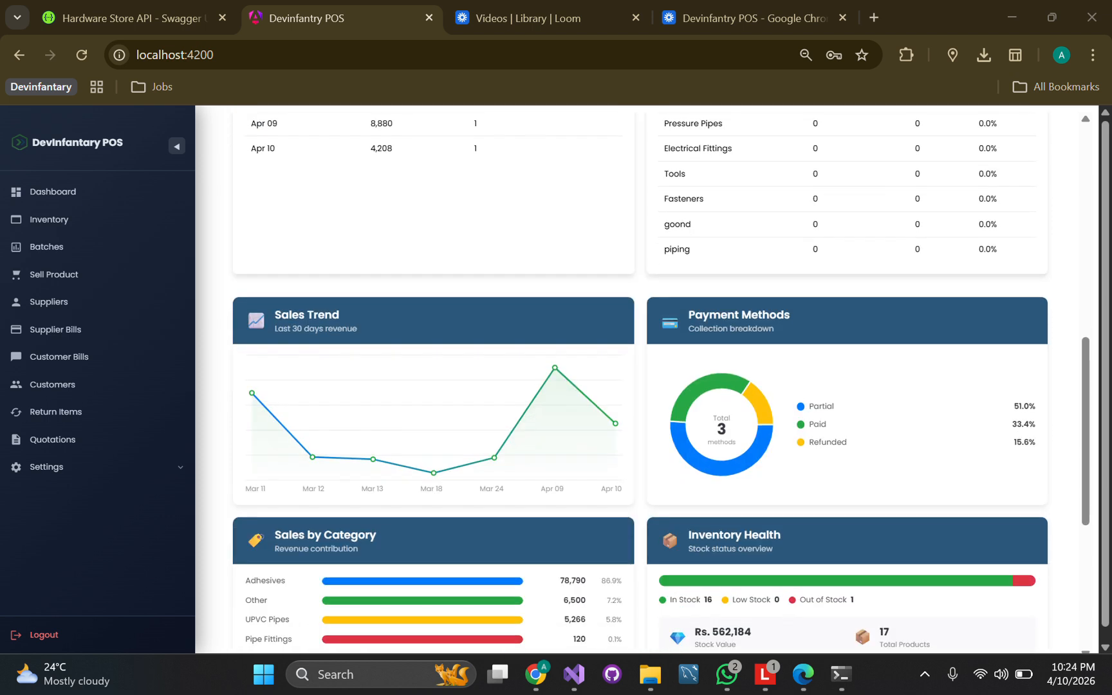
scroll(836, 380, down, 2)
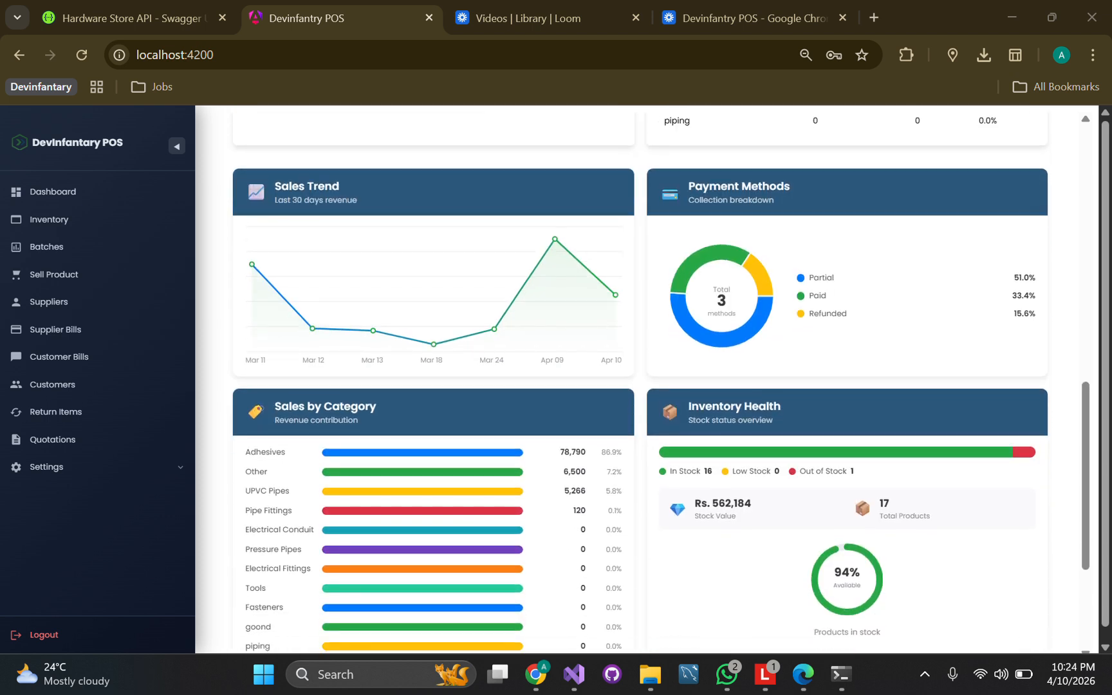
scroll(644, 380, down, 3)
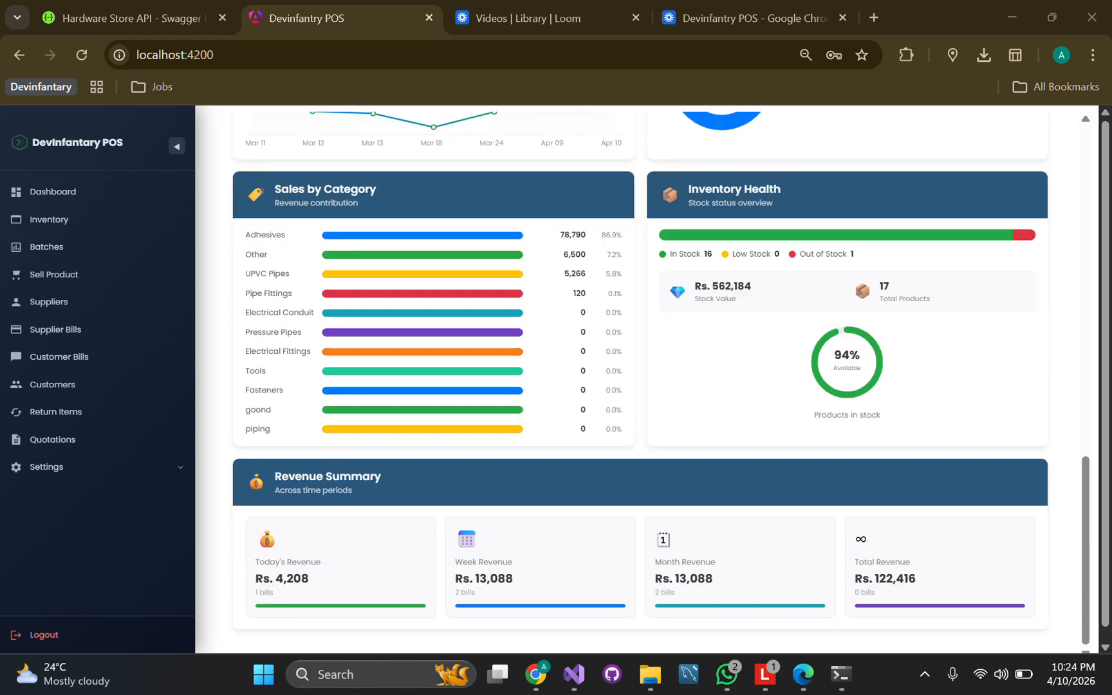
Open the Inventory list and check Duct Tape's stock of 1210 and reorder level of 10
click(50, 219)
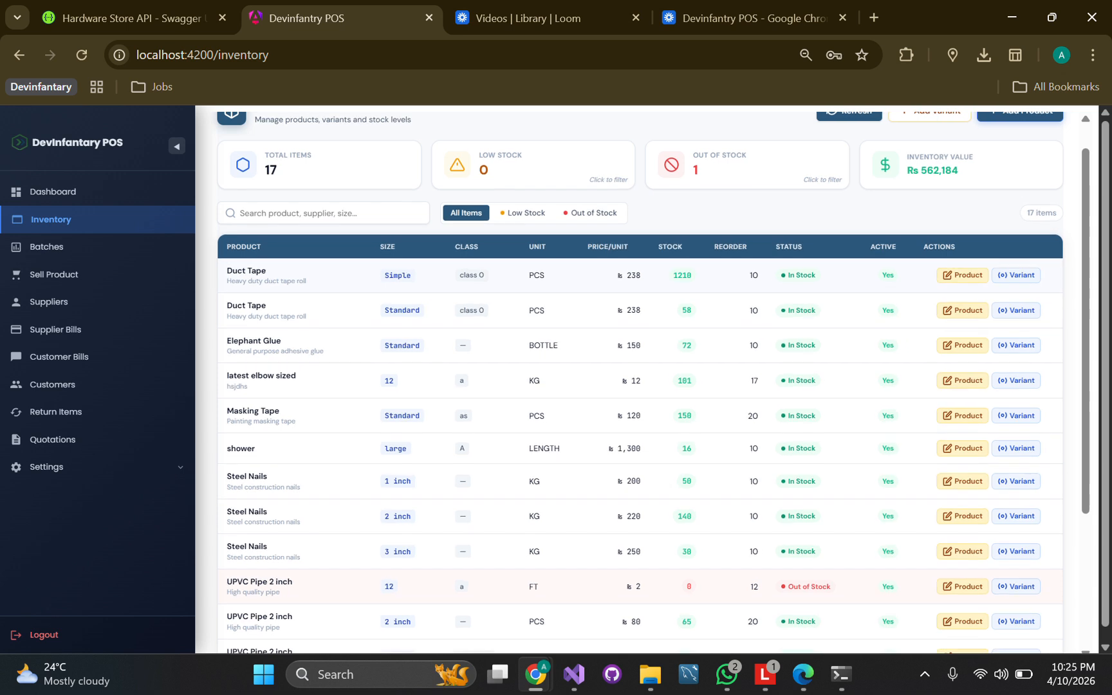
drag(673, 275, 687, 275)
click(687, 275)
double_click(754, 276)
click(754, 275)
scroll(651, 383, up, 1)
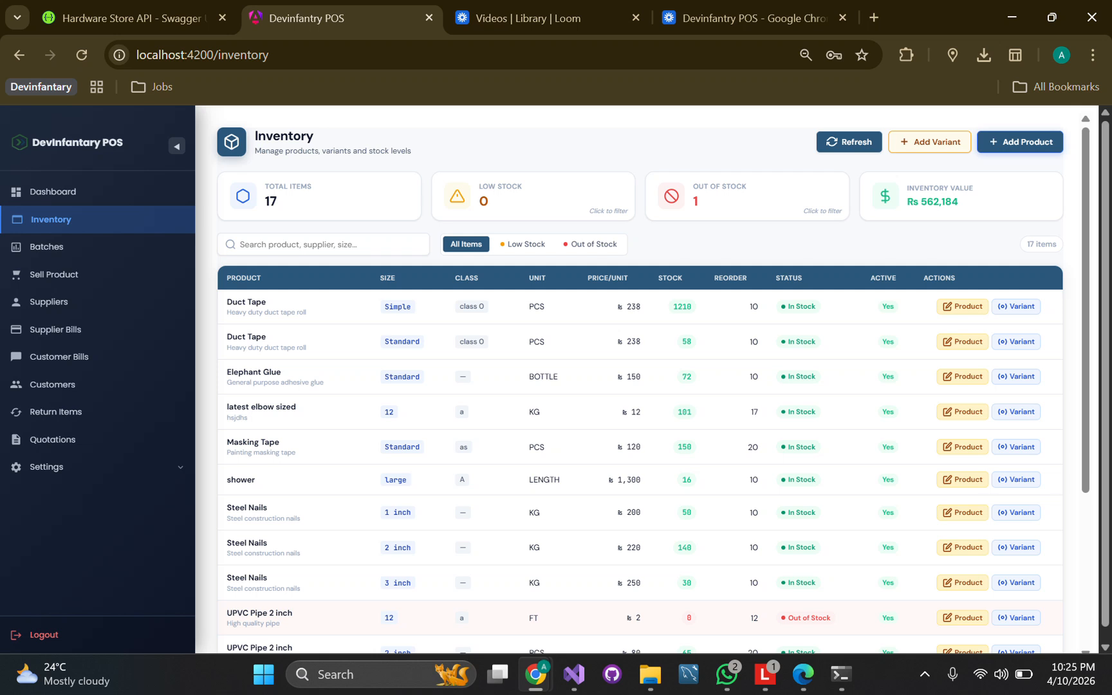
Add a new product named 'beson' in the Other category
click(1020, 142)
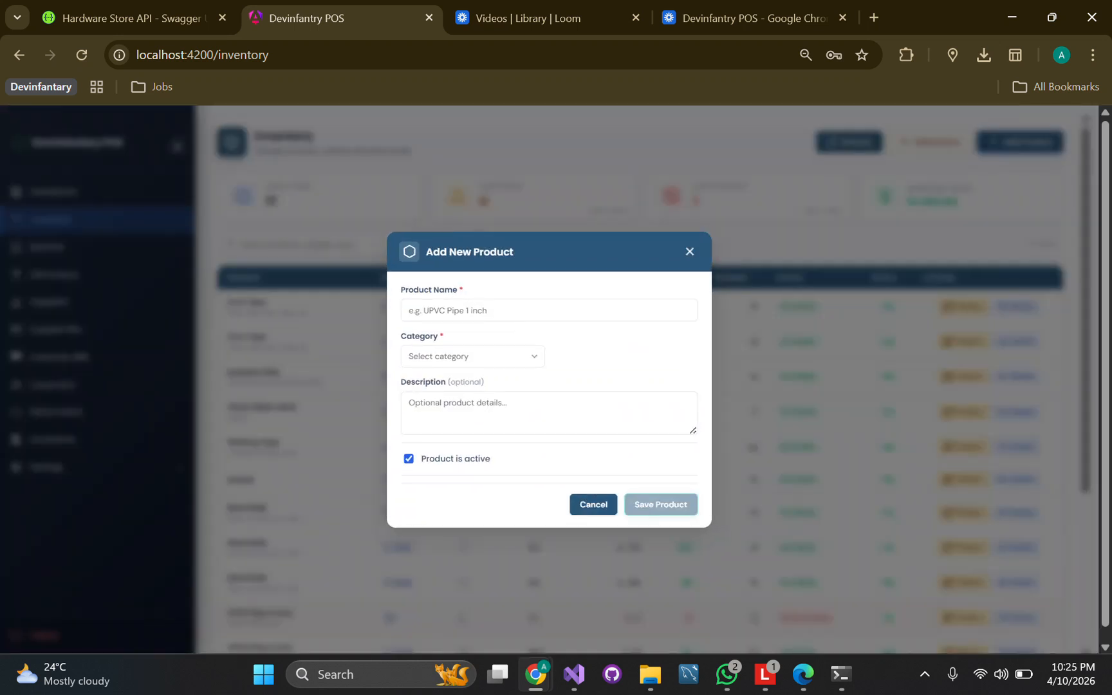
click(549, 311)
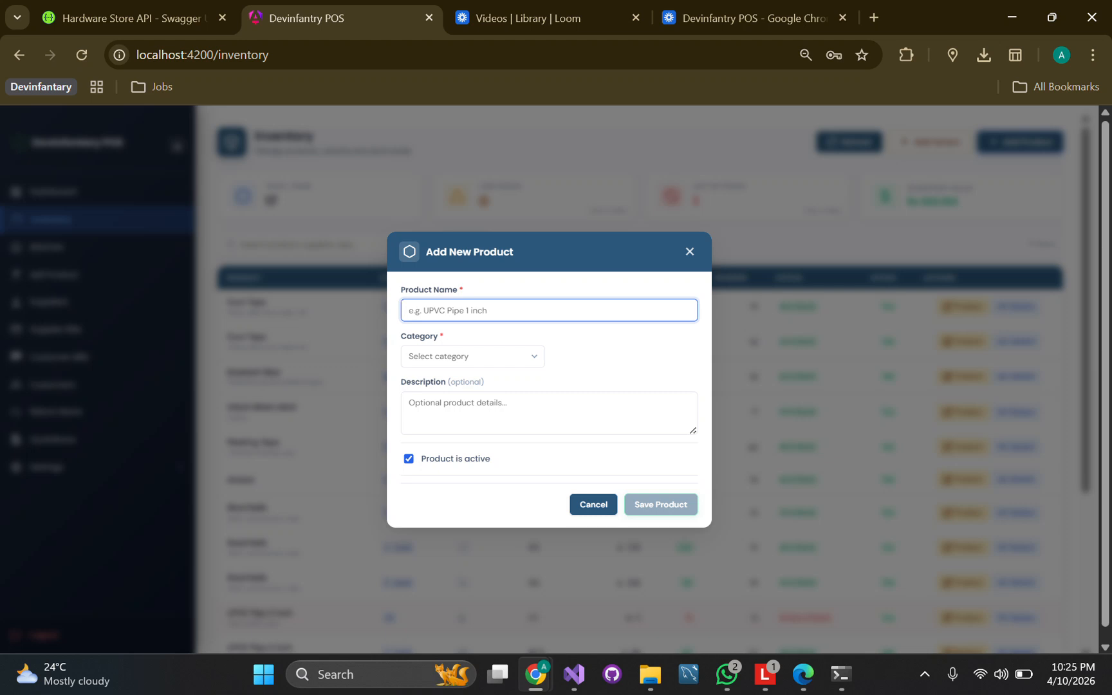
text(beson)
key(Tab)
key(Down)
key(Down)
key(Down)
key(Down)
key(Down)
key(Down)
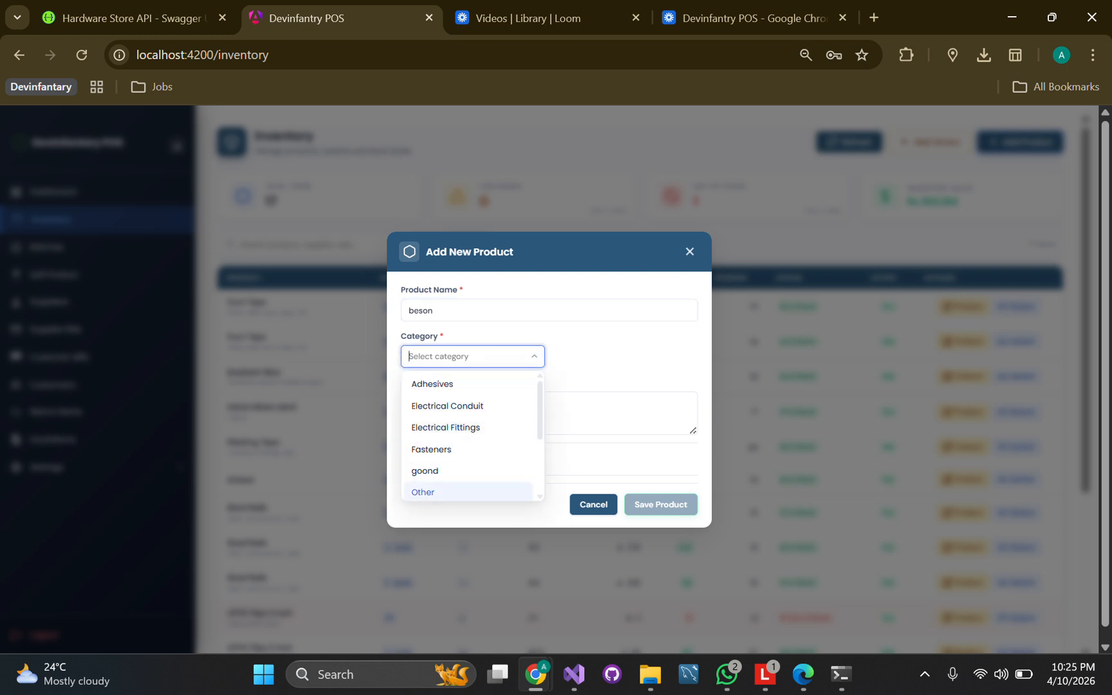
key(Return)
key(Return)
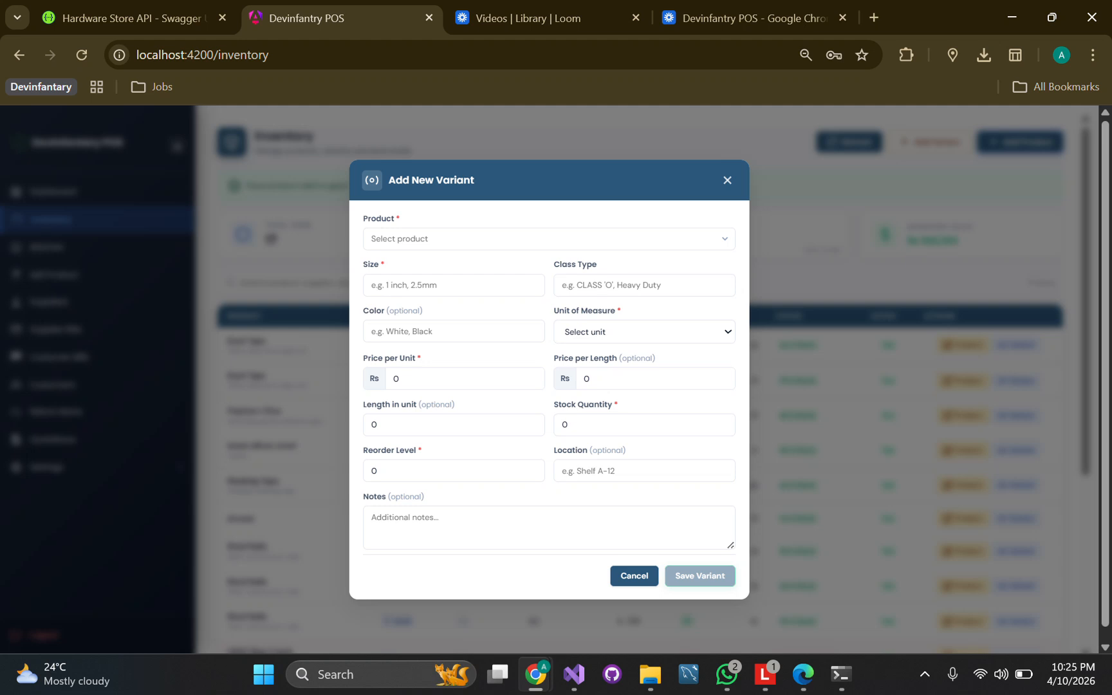
Start a beson variant with size large, class A, colour silver and unit PCS
key(Tab)
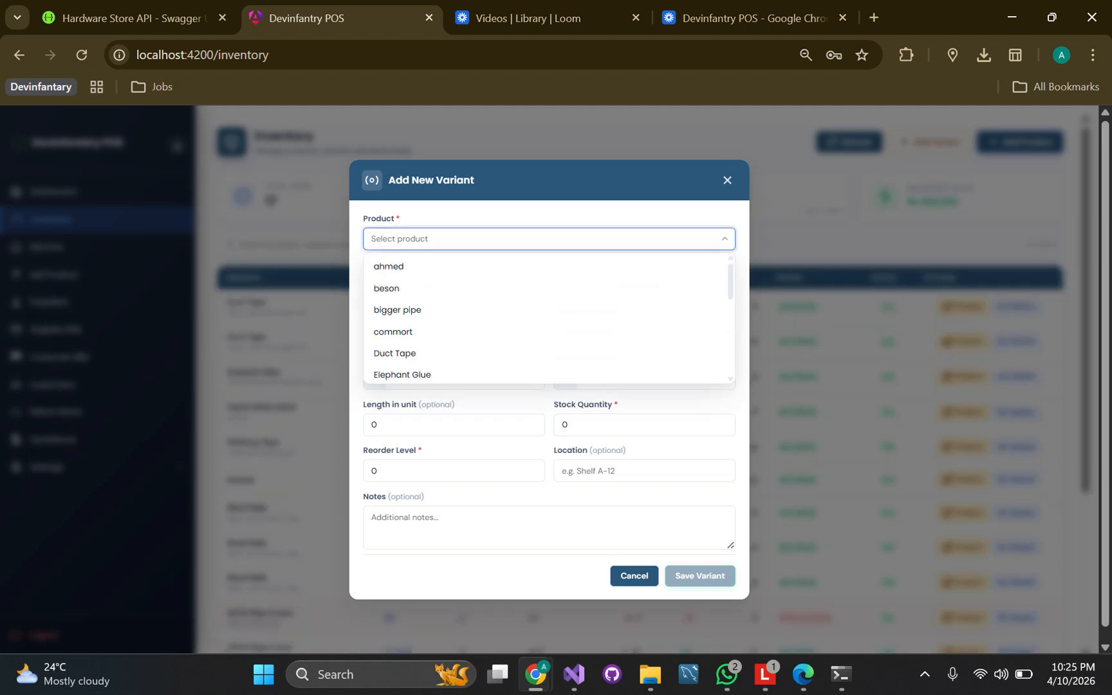
key(Down)
key(Down)
key(Return)
key(Tab)
text(large)
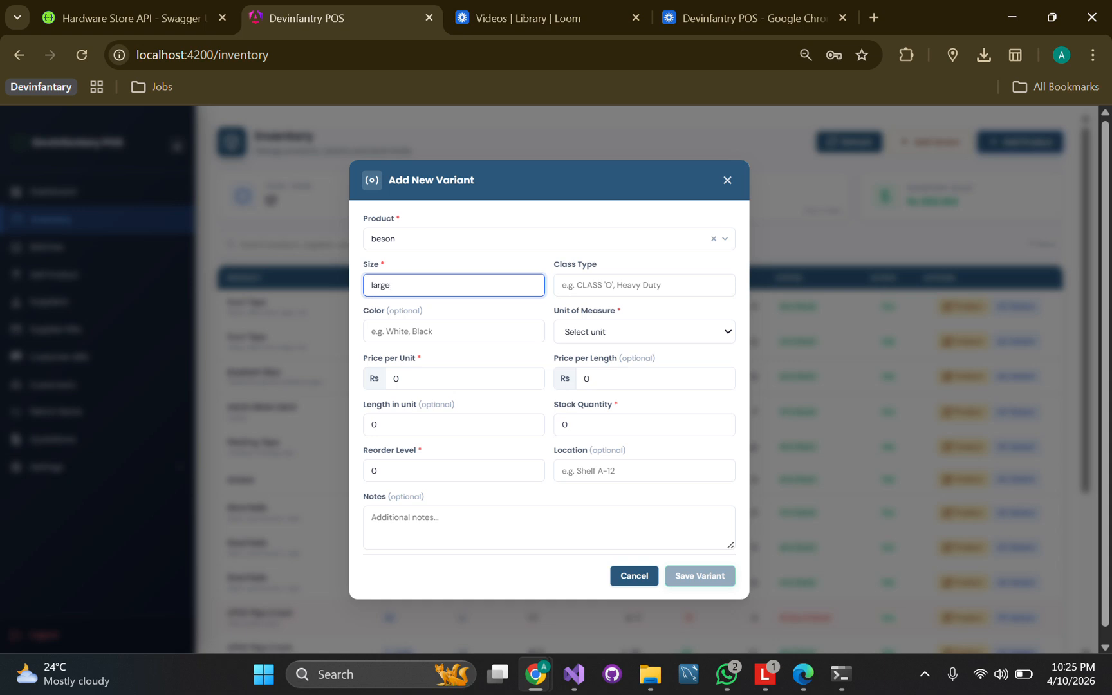
key(Tab)
text(A)
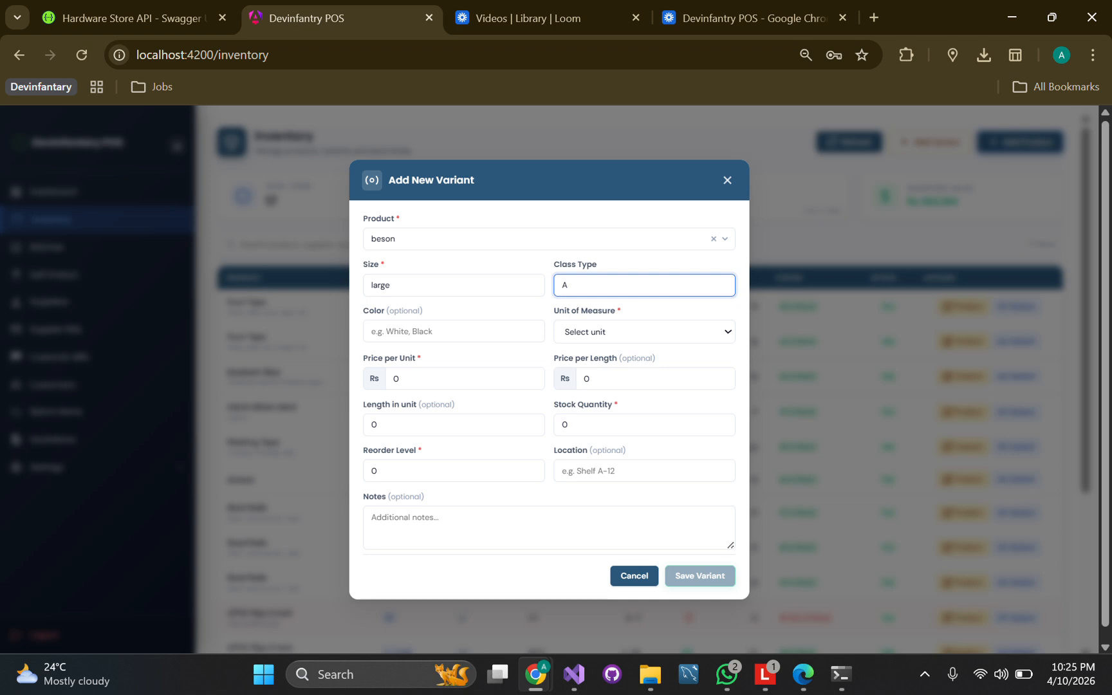
key(Tab)
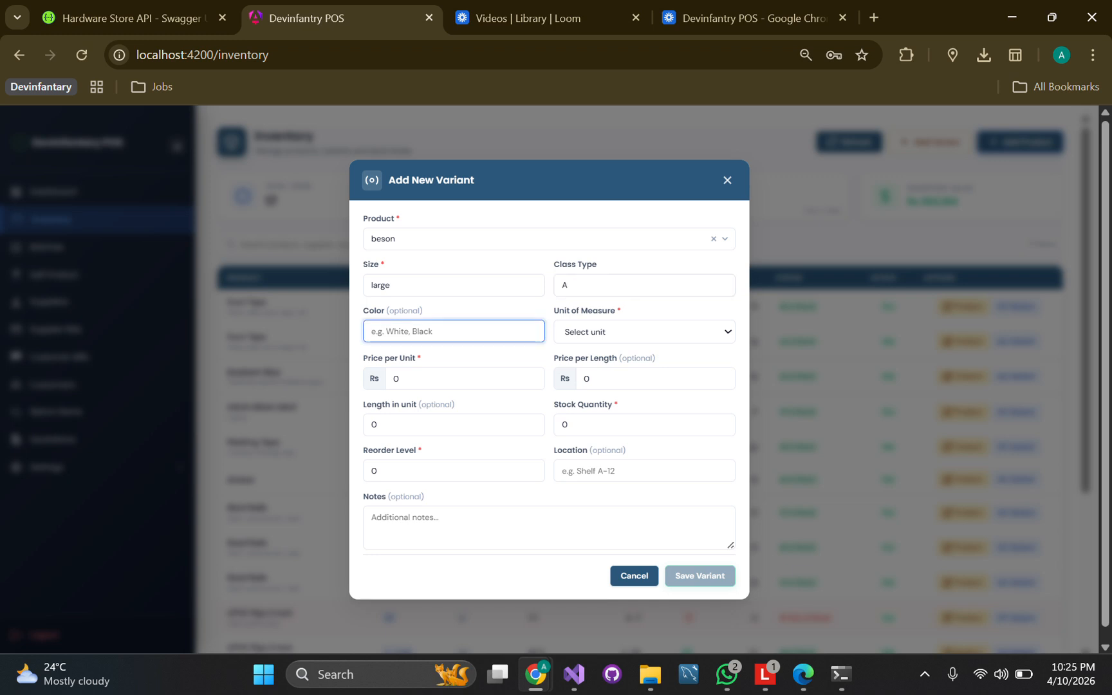
text(silver)
click(644, 331)
click(644, 396)
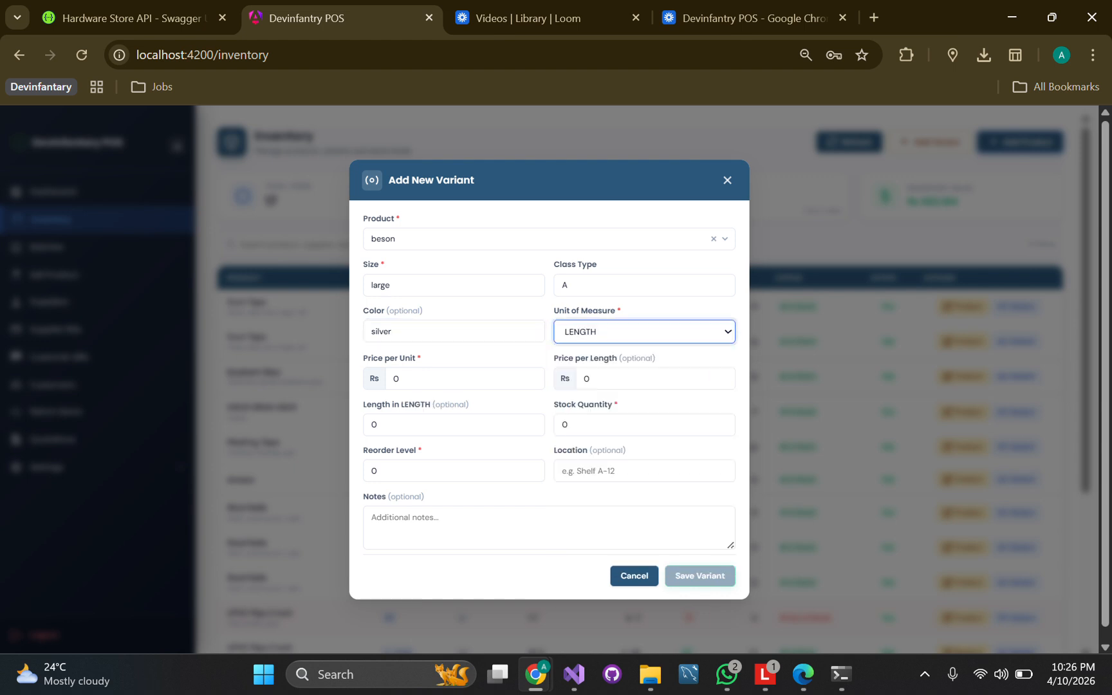
click(644, 331)
click(644, 418)
Give the variant price 1,000 and reorder level 10, and save it
click(454, 379)
text(100)
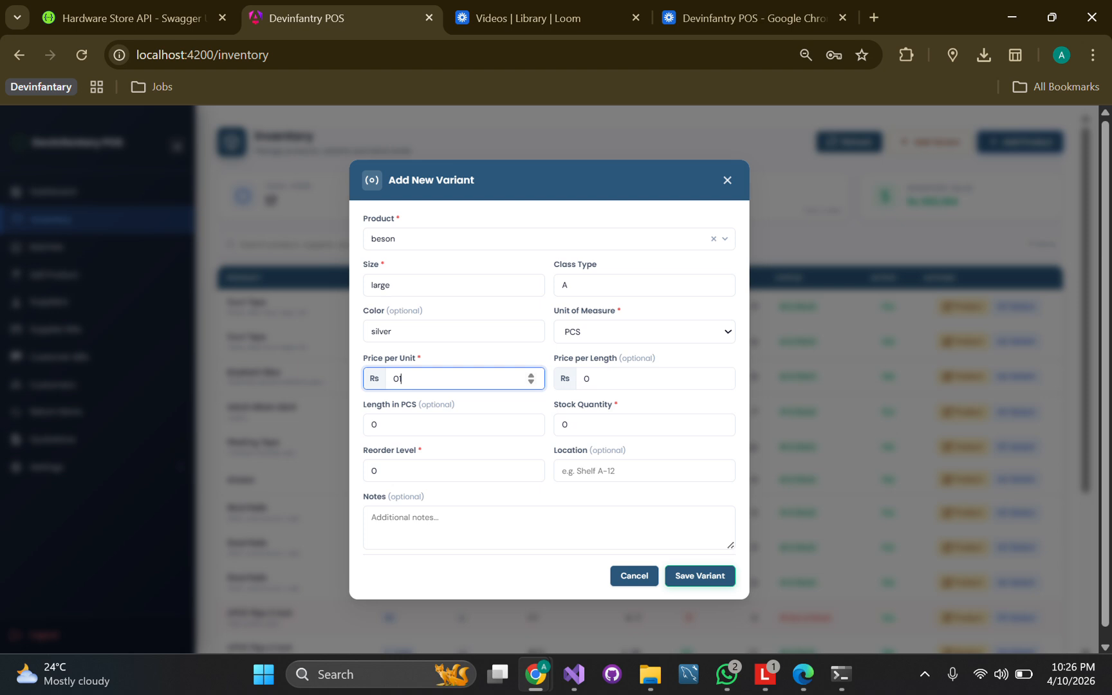
text(0)
click(425, 425)
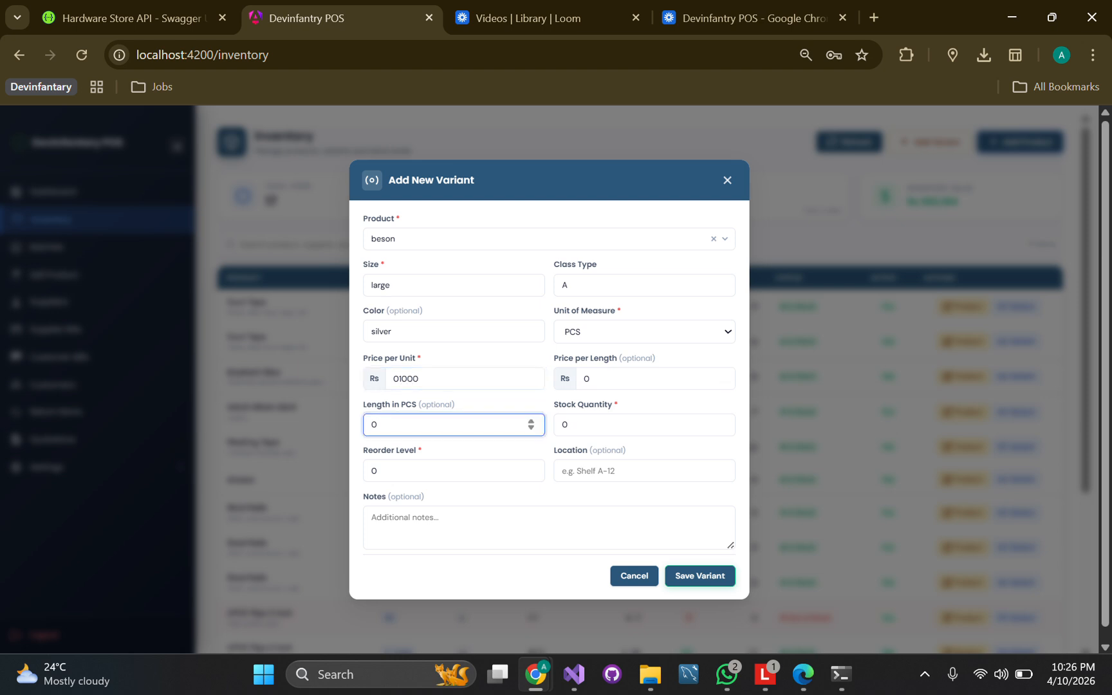
text(0)
key(BackSpace)
key(BackSpace)
click(631, 425)
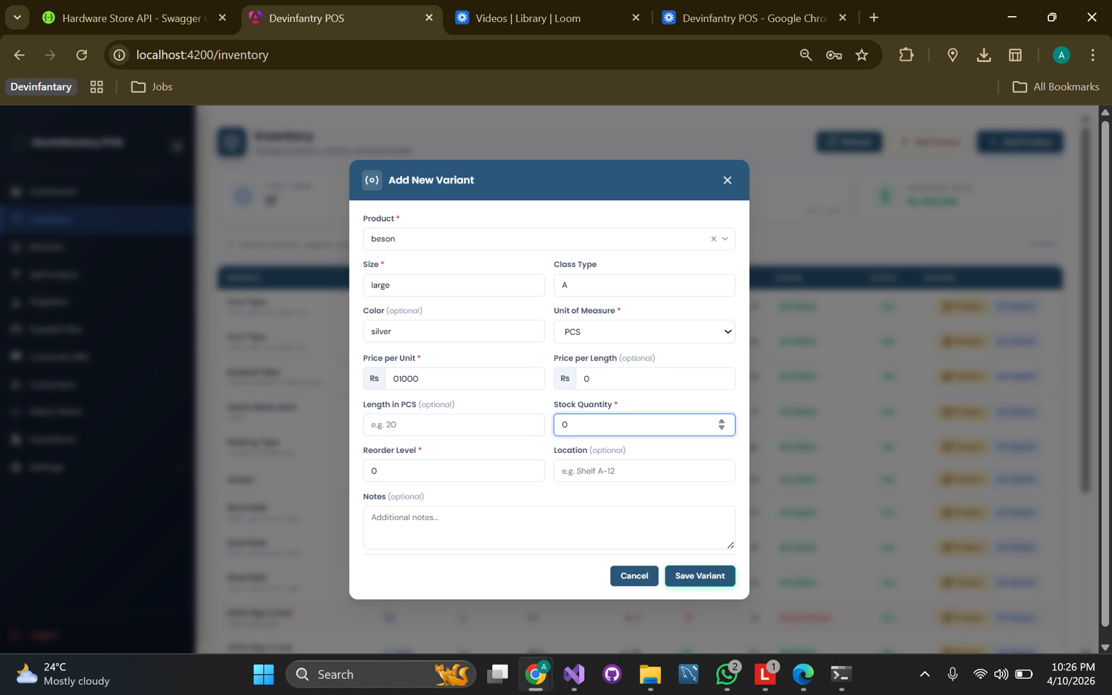
click(438, 471)
key(BackSpace)
text(10)
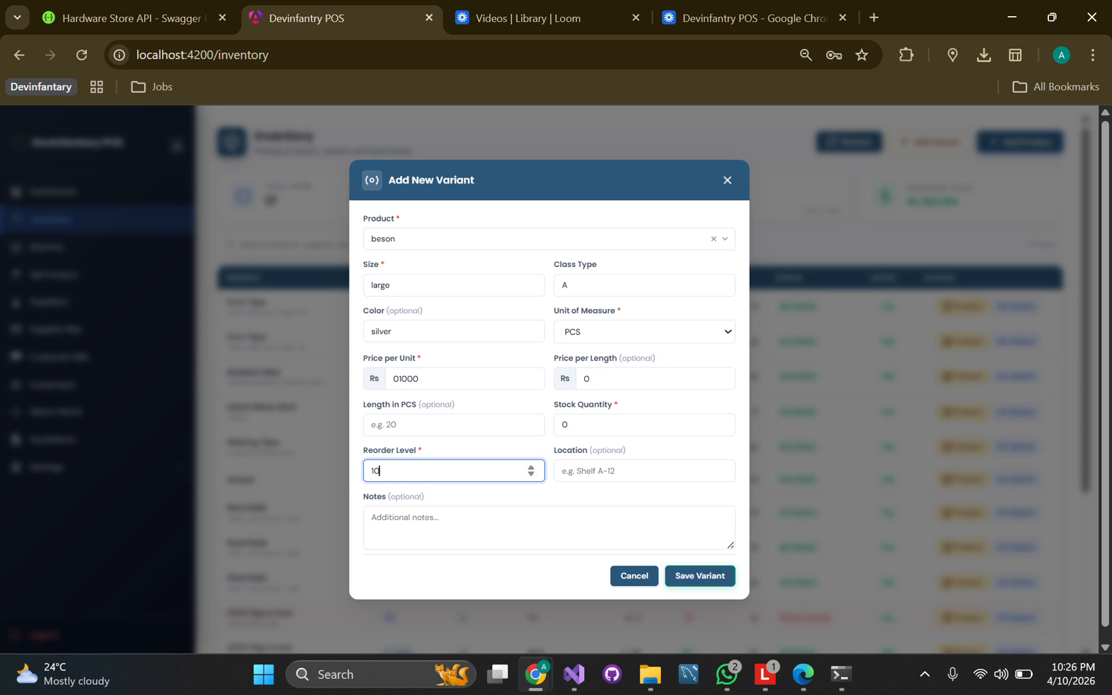
click(700, 575)
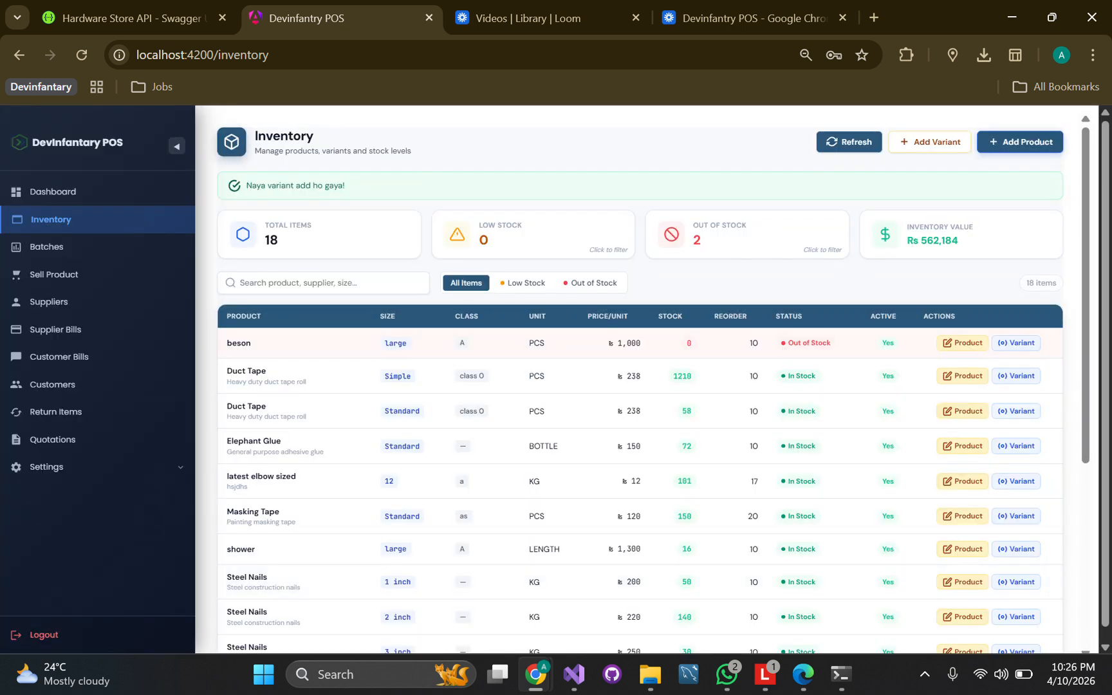
Search the inventory for 'be' to filter the list to beson
click(309, 284)
text(be)
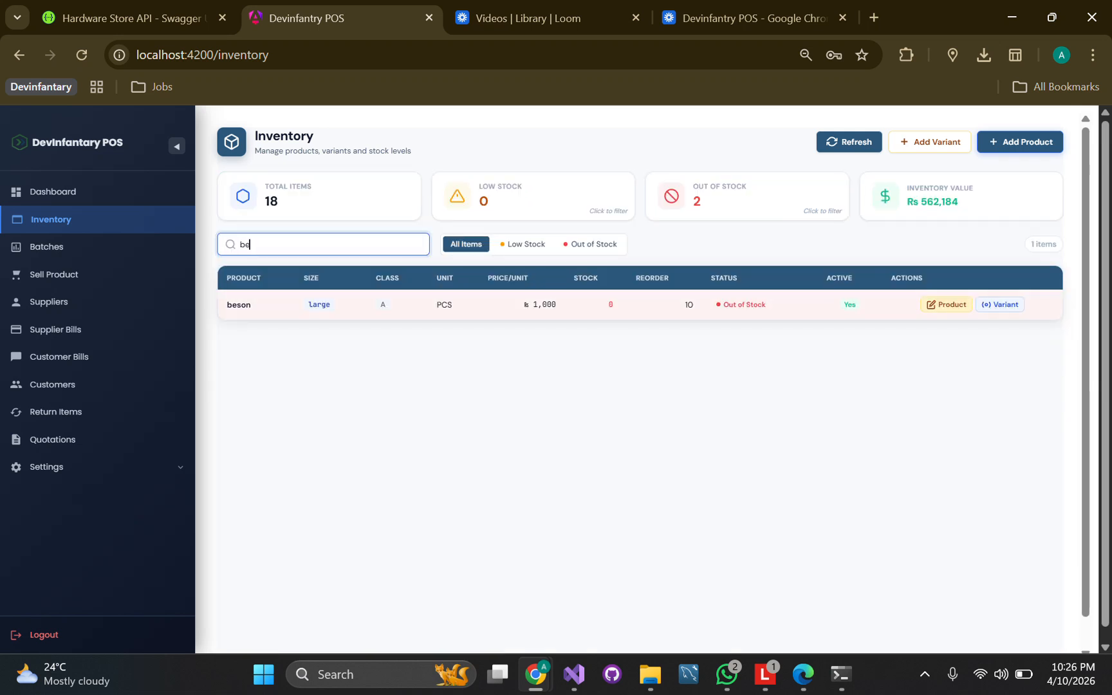
key(BackSpace)
key(BackSpace)
Start a new purchase batch named 'april-26' from supplier Diamond Fittings Co
click(49, 247)
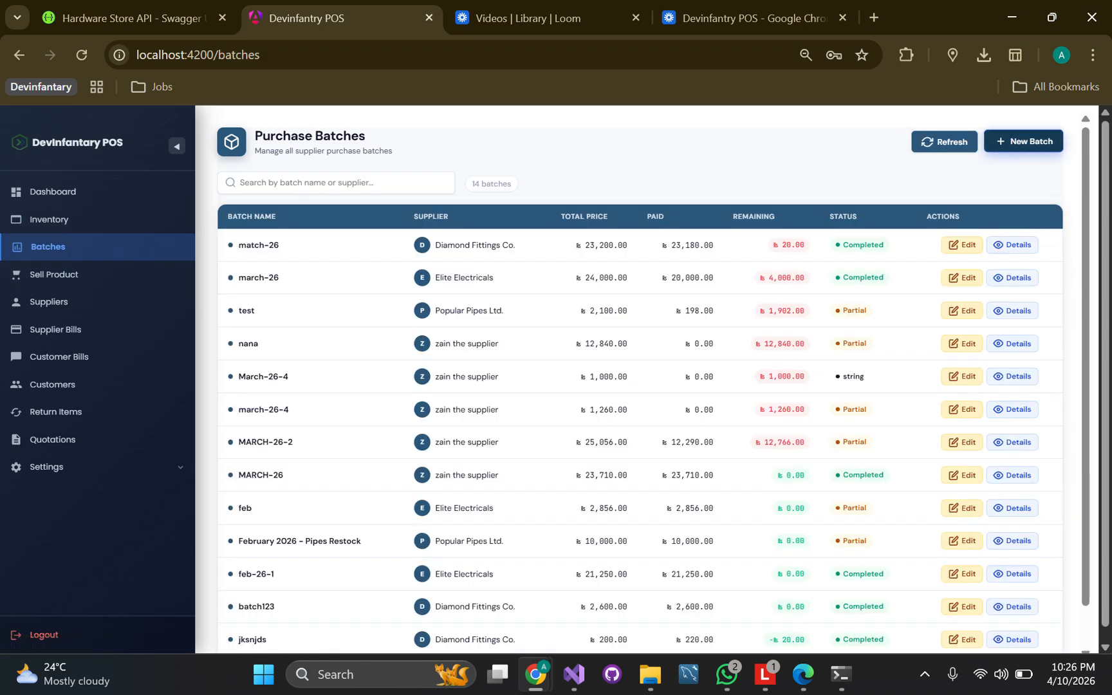
click(1023, 142)
click(325, 239)
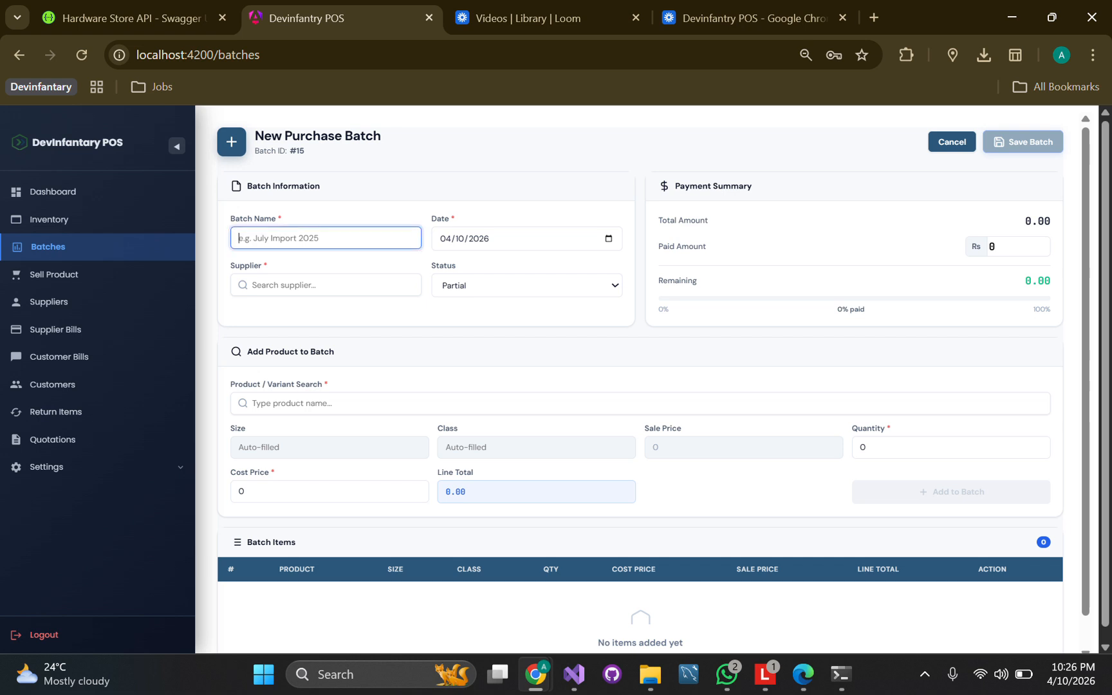
text(april-26)
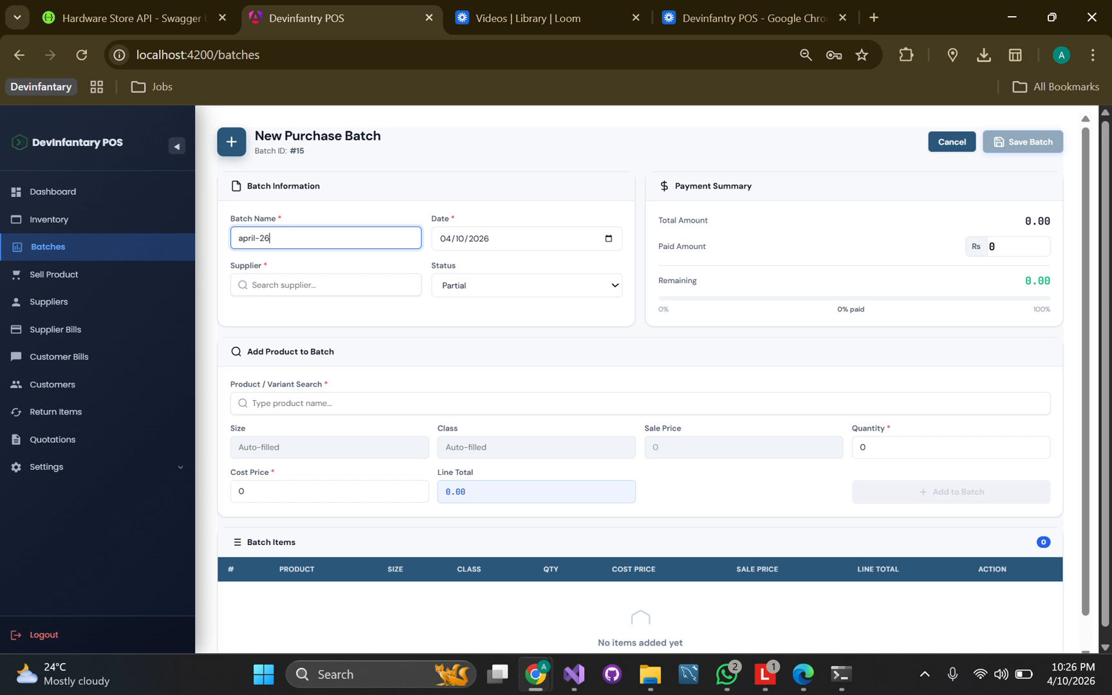
click(326, 286)
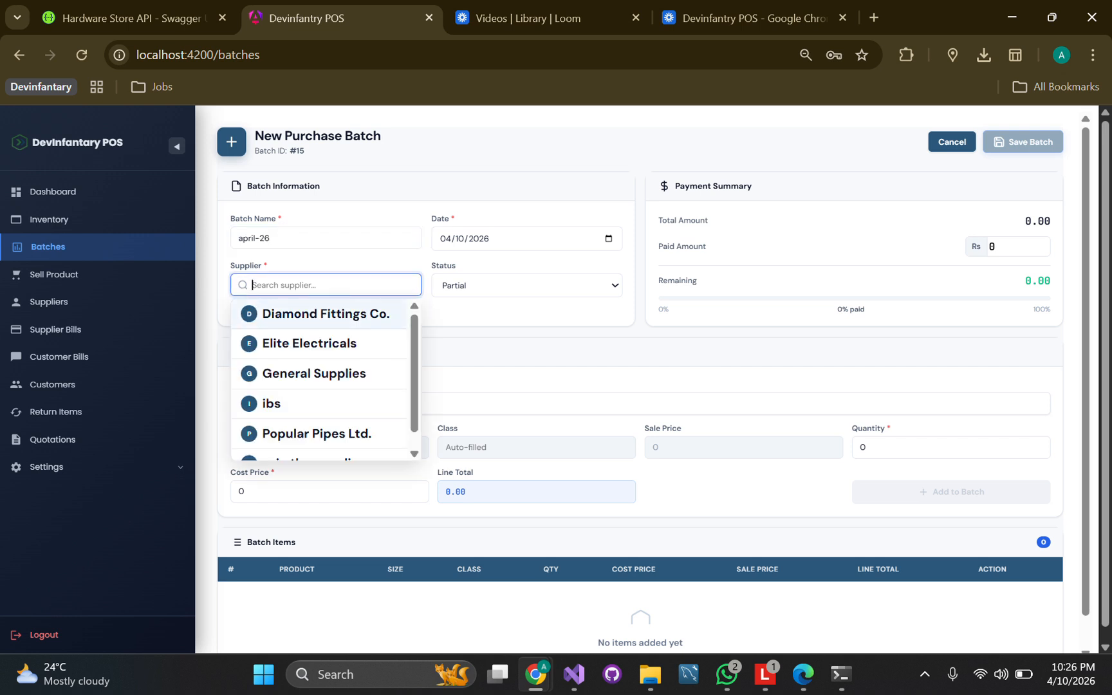
text(d)
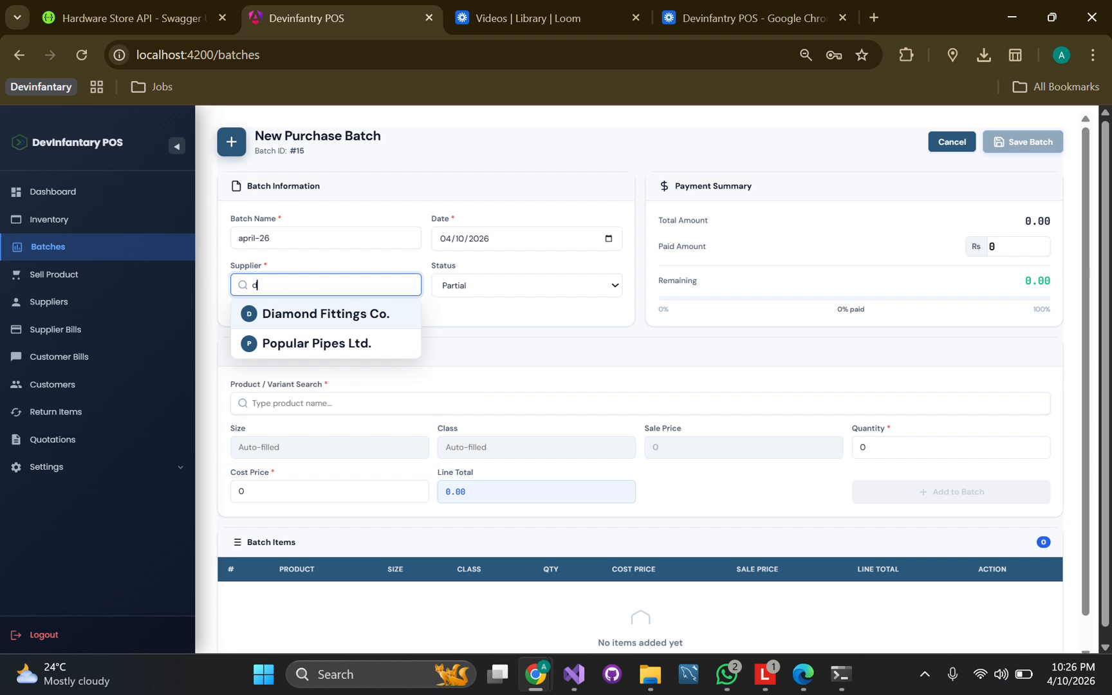
key(Return)
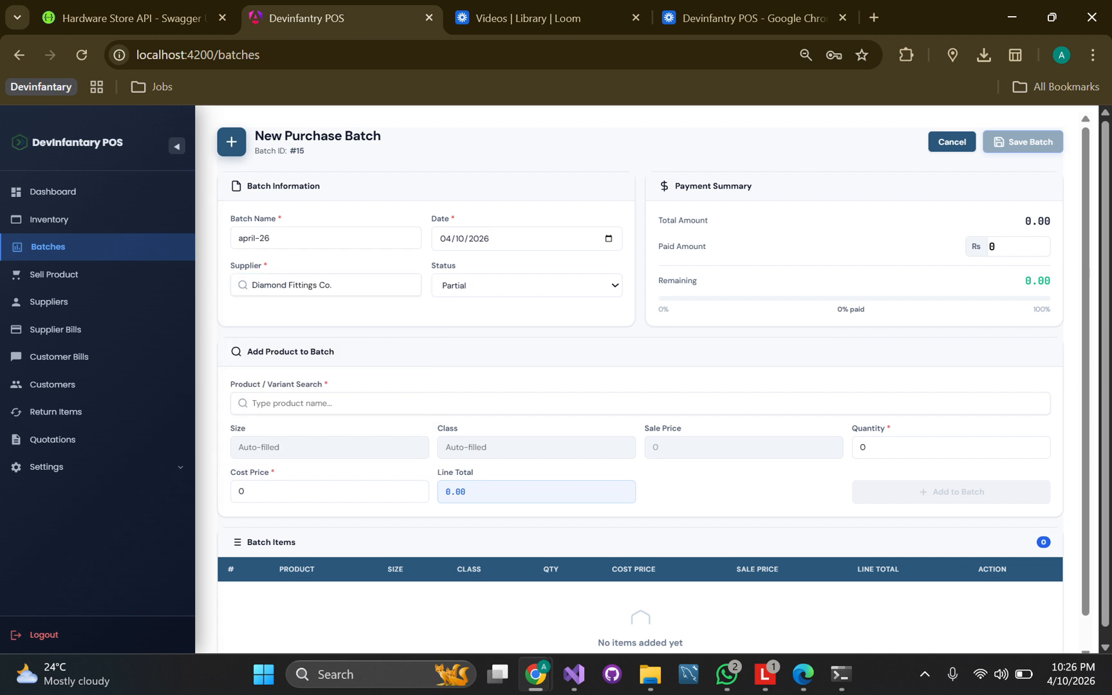
Add 20 large beson at cost 900 and save the batch with nothing paid
click(640, 404)
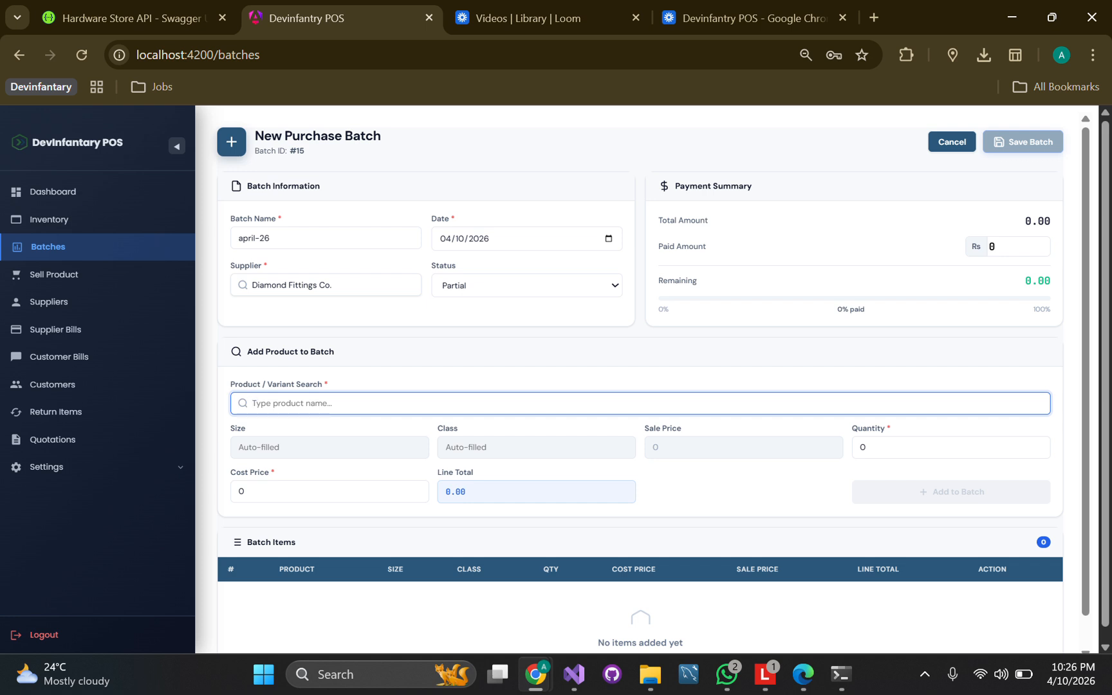
text(be)
key(Down)
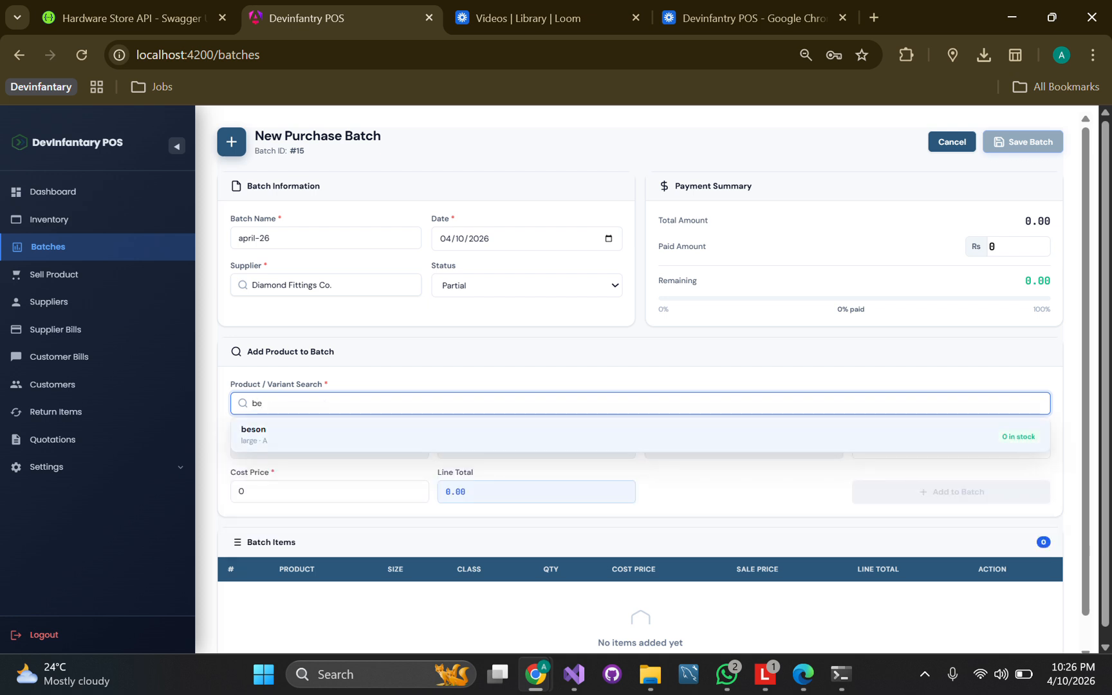
key(Return)
click(933, 447)
key(BackSpace)
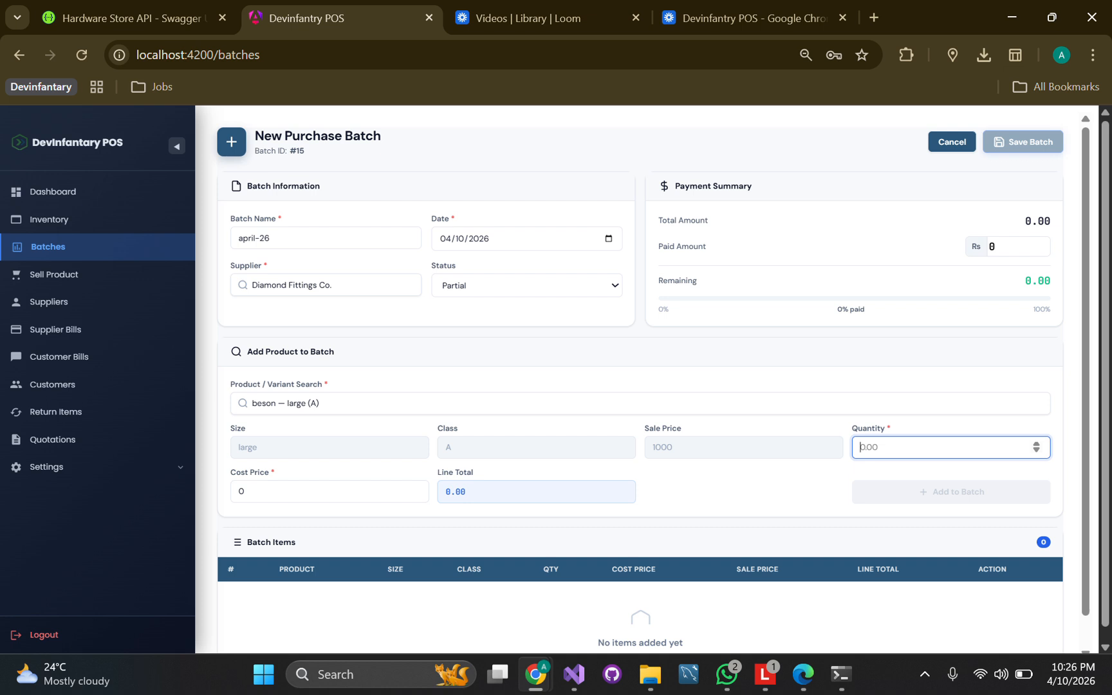
text(20)
click(321, 491)
key(BackSpace)
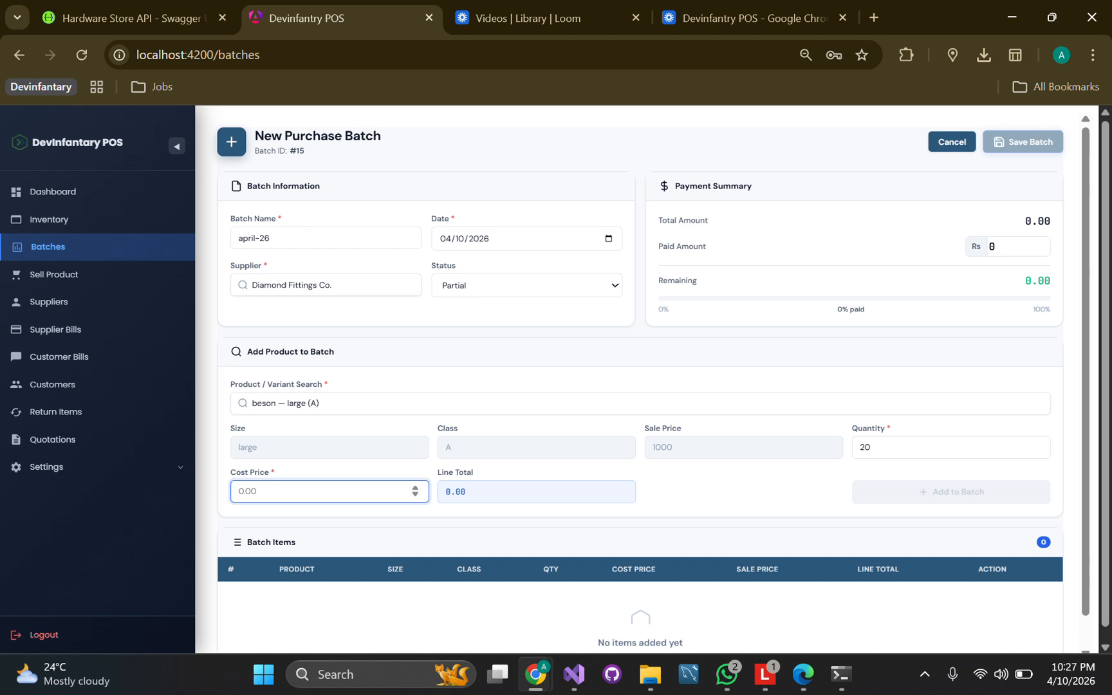
text(900)
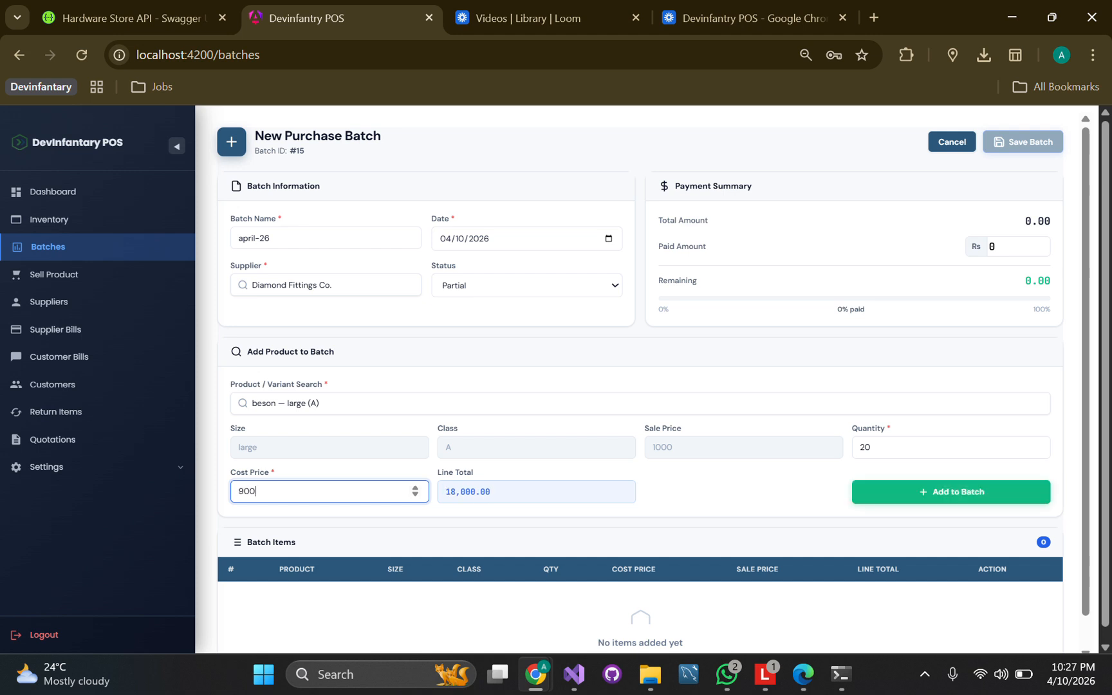
click(952, 492)
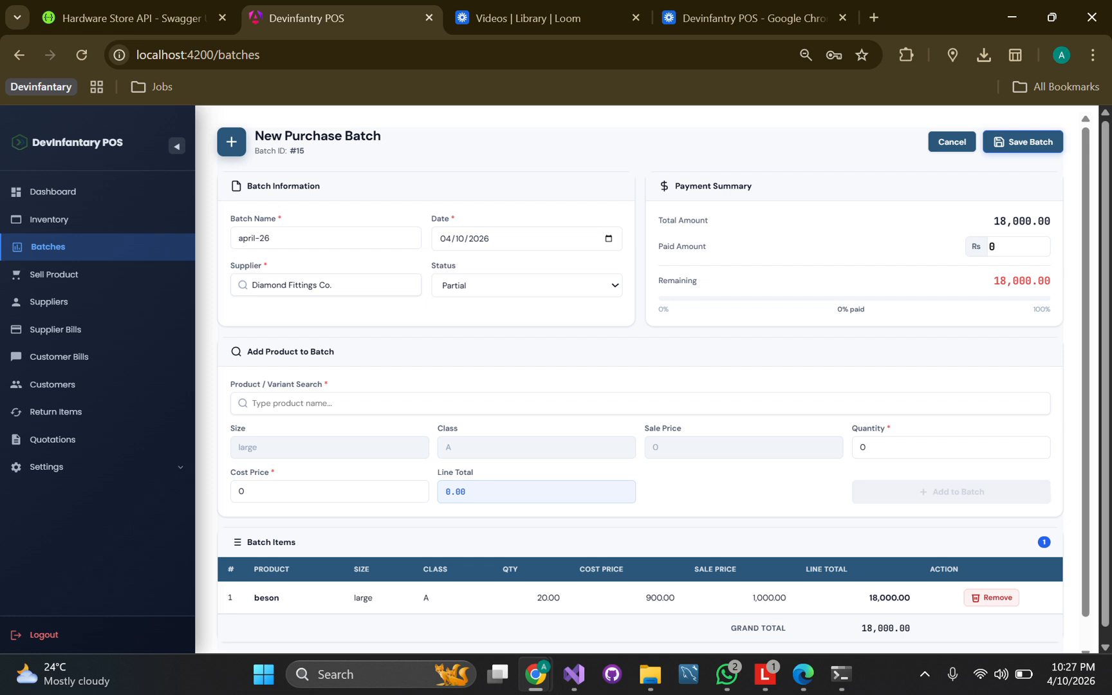
click(1012, 246)
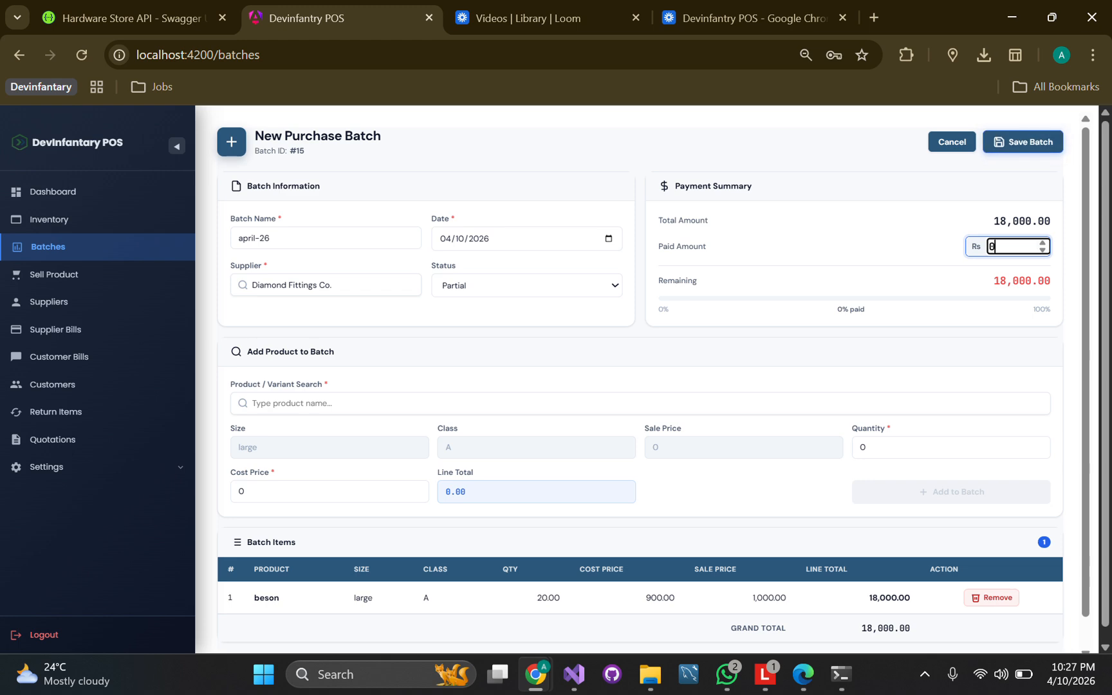
key(Return)
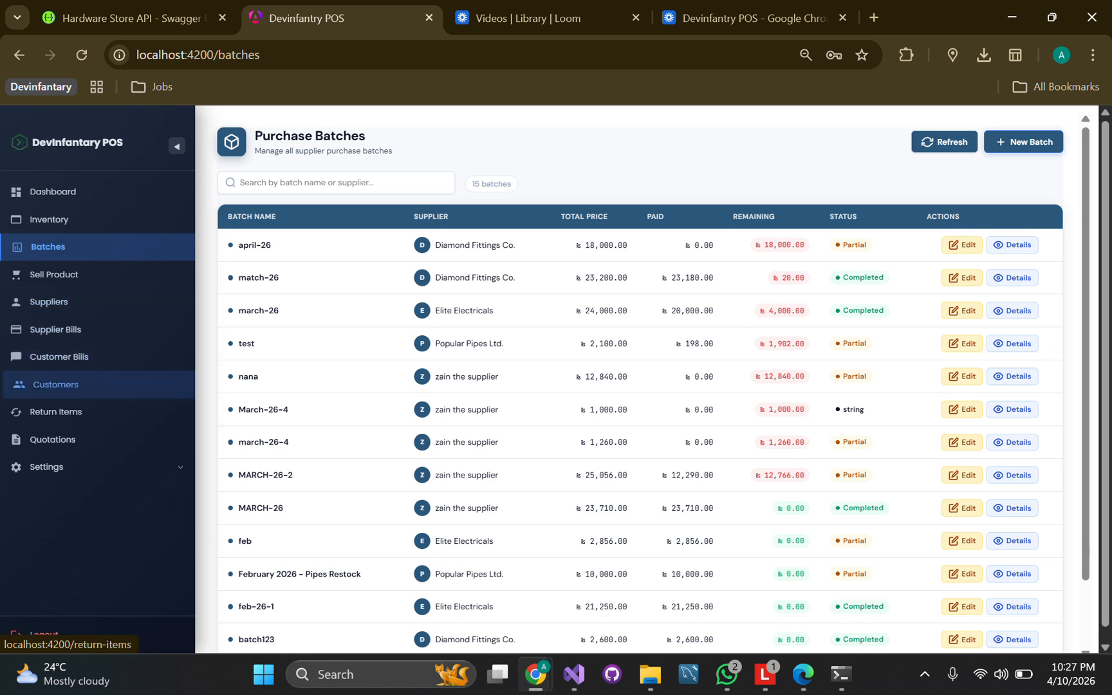
Start a new quotation and add beson with quantity 9
click(55, 440)
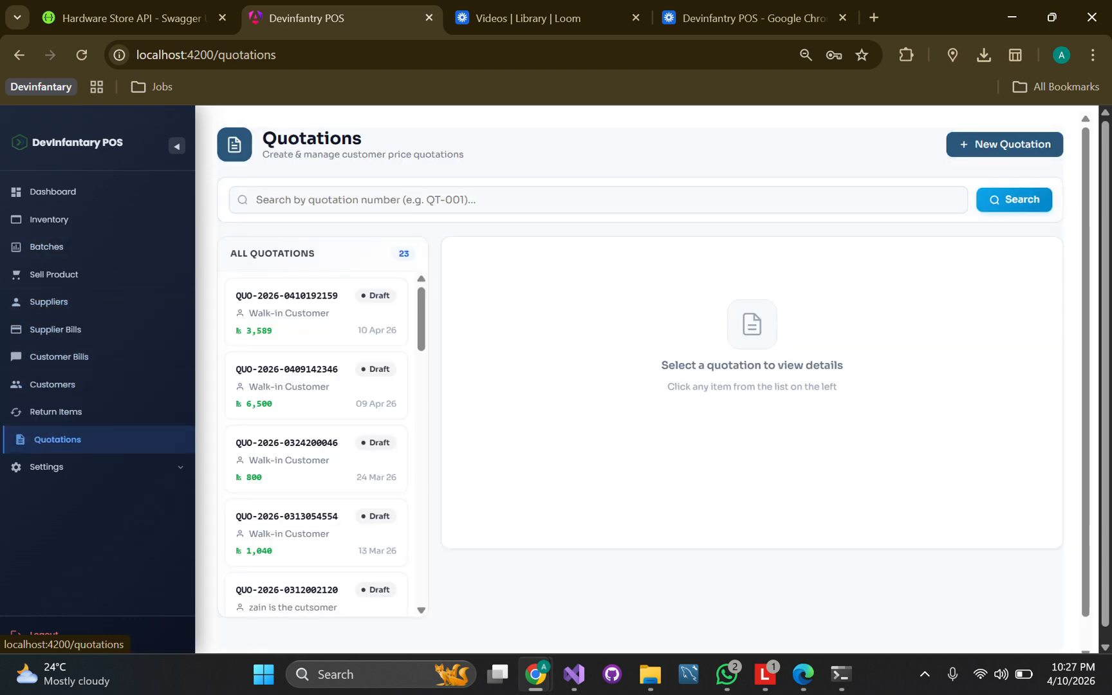
click(57, 274)
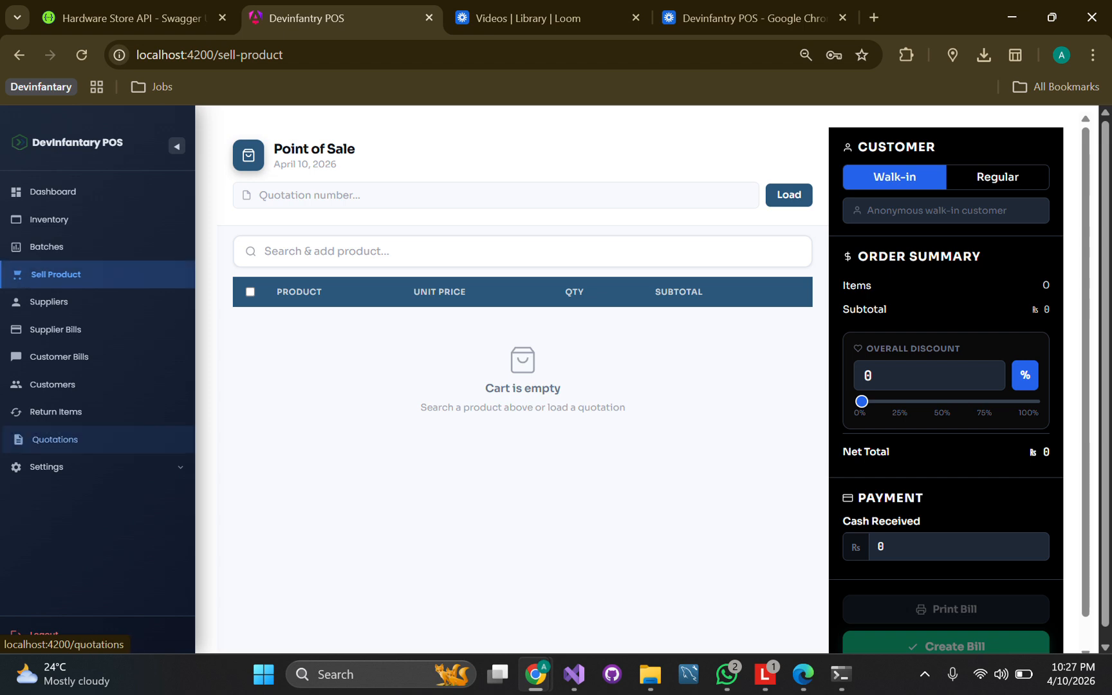
click(57, 439)
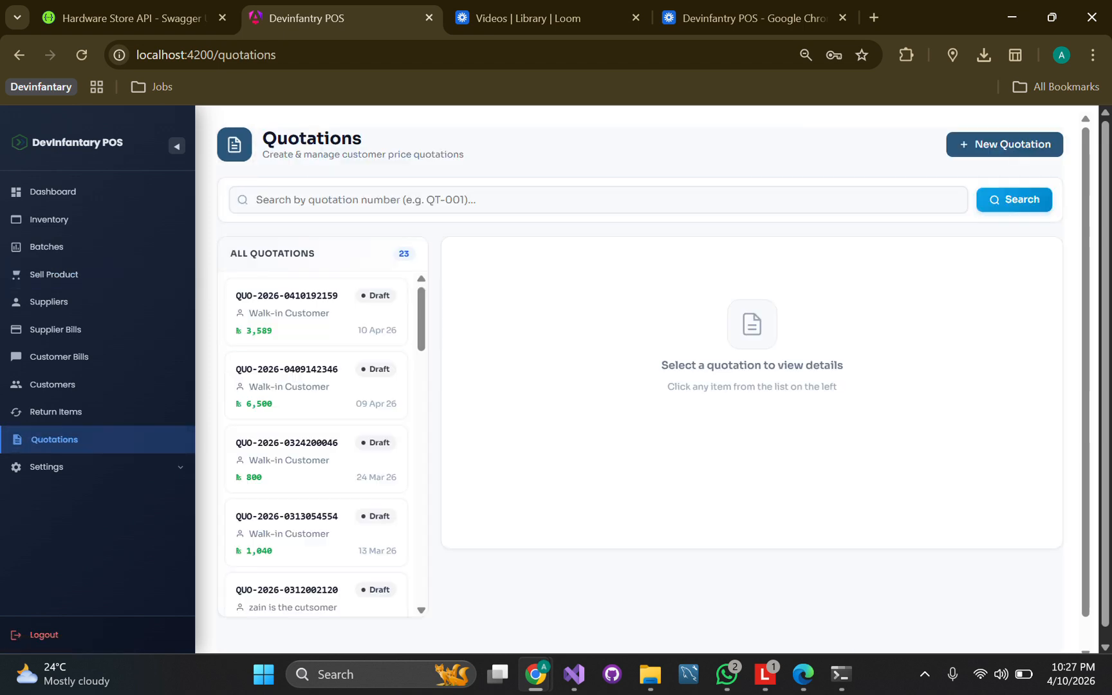
click(1005, 144)
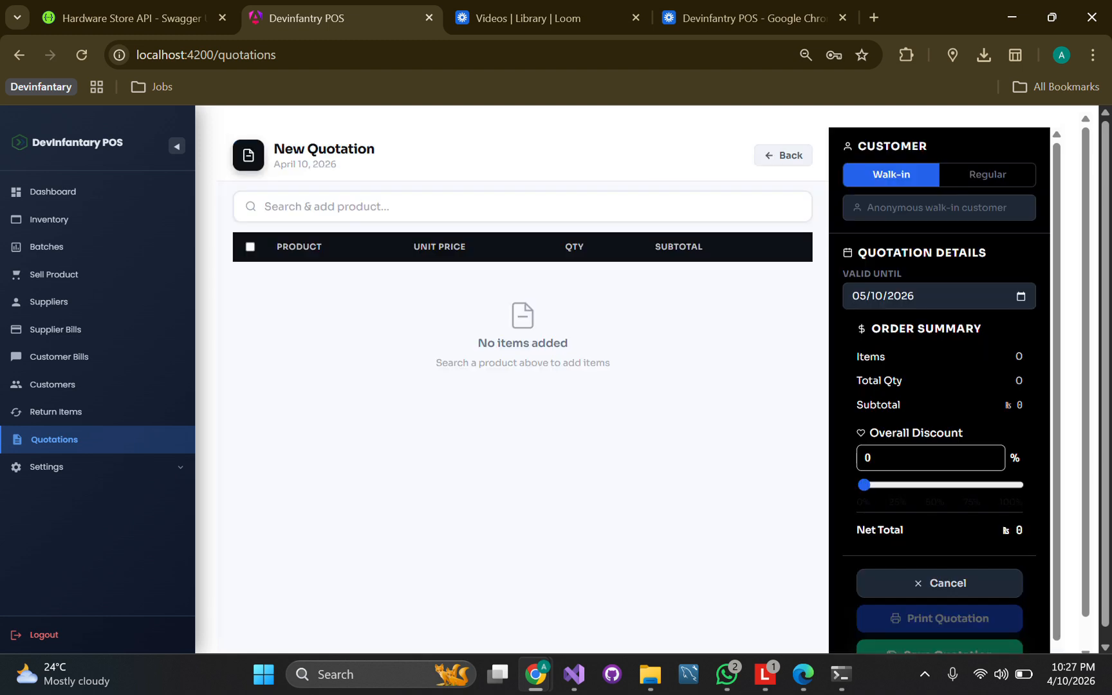
click(522, 207)
text(b)
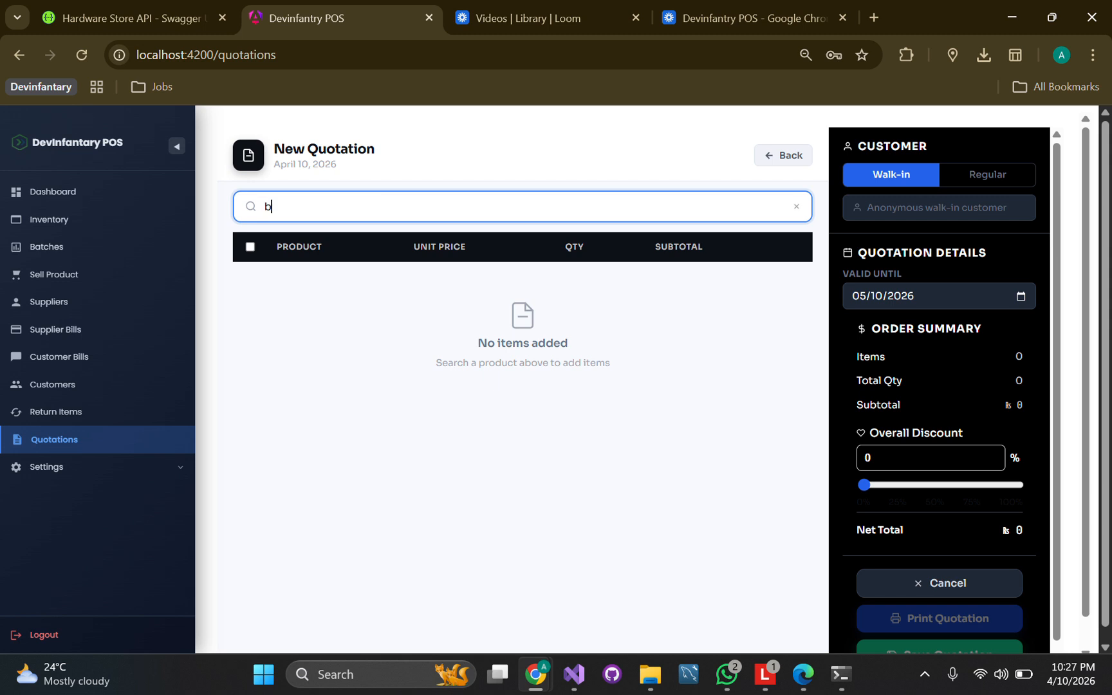
text(eson)
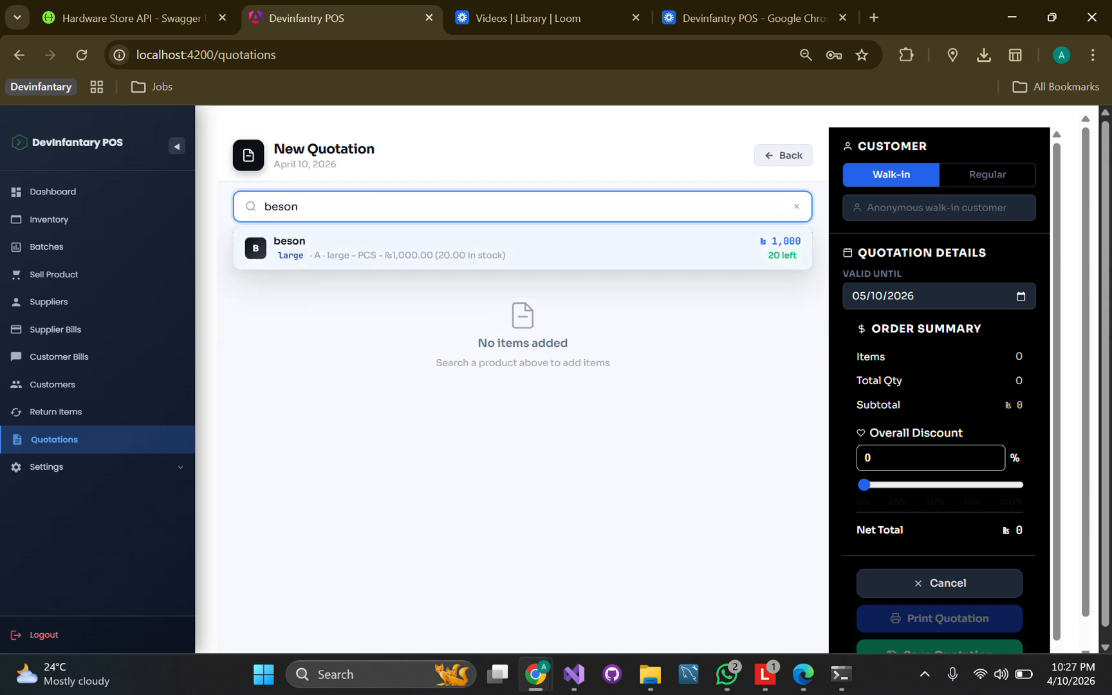
key(Return)
click(618, 284)
key(BackSpace)
text(9)
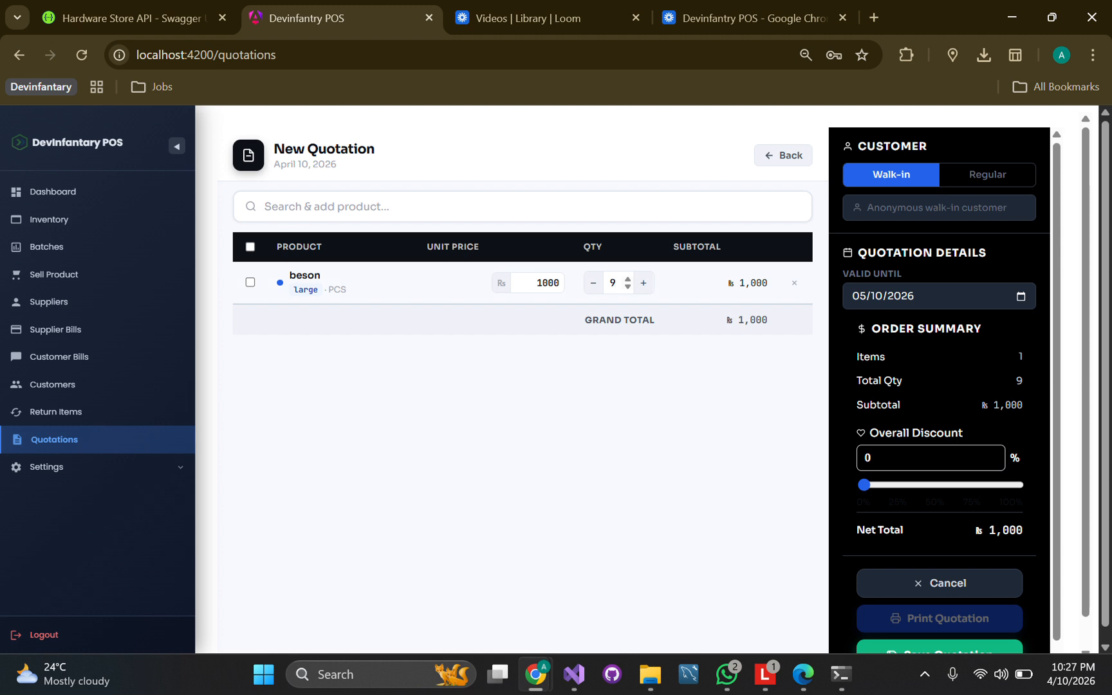
Add 5 Elephant Glue and save the Rs 9,750 quotation
click(412, 207)
text(el)
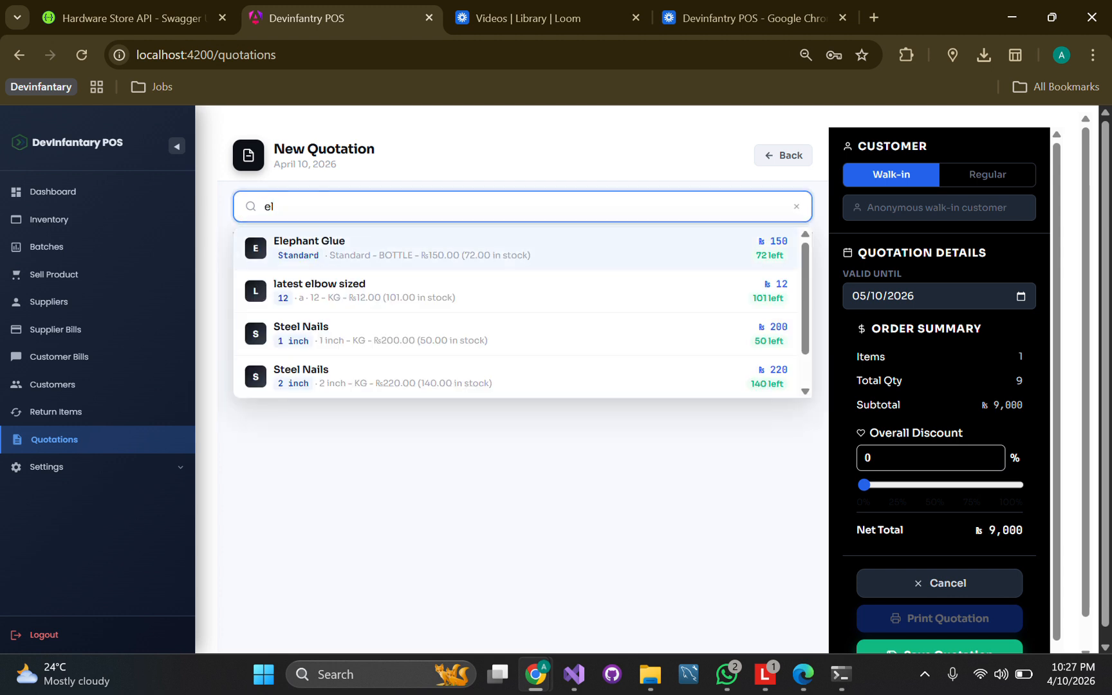
click(489, 248)
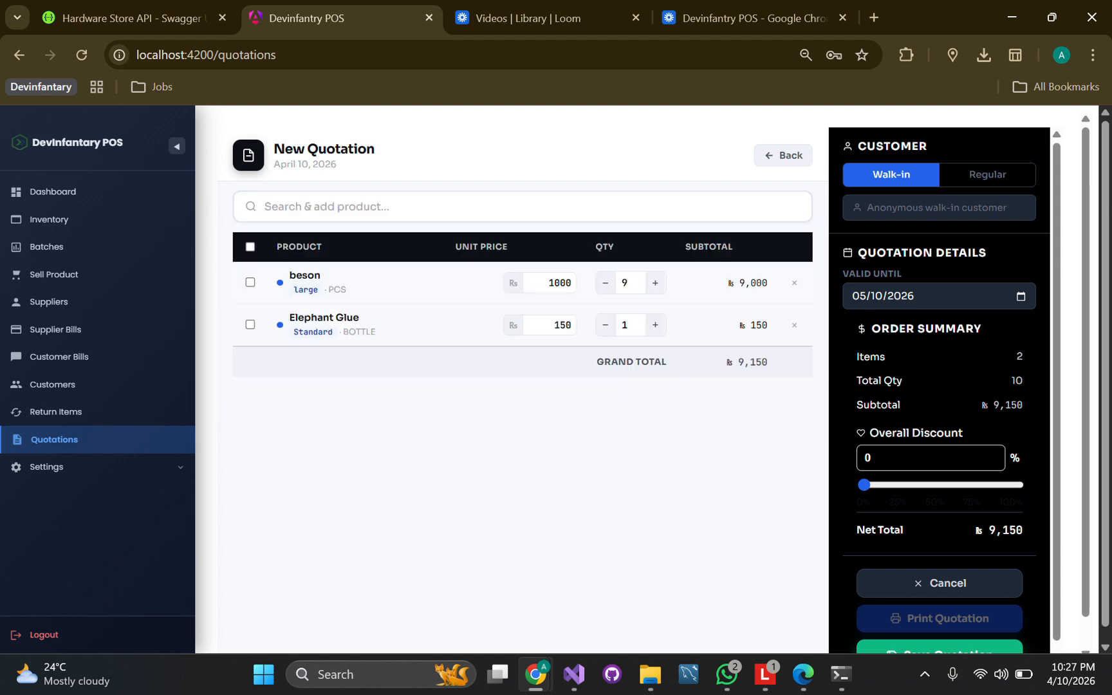
key(BackSpace)
text(5)
click(643, 454)
scroll(940, 412, down, 1)
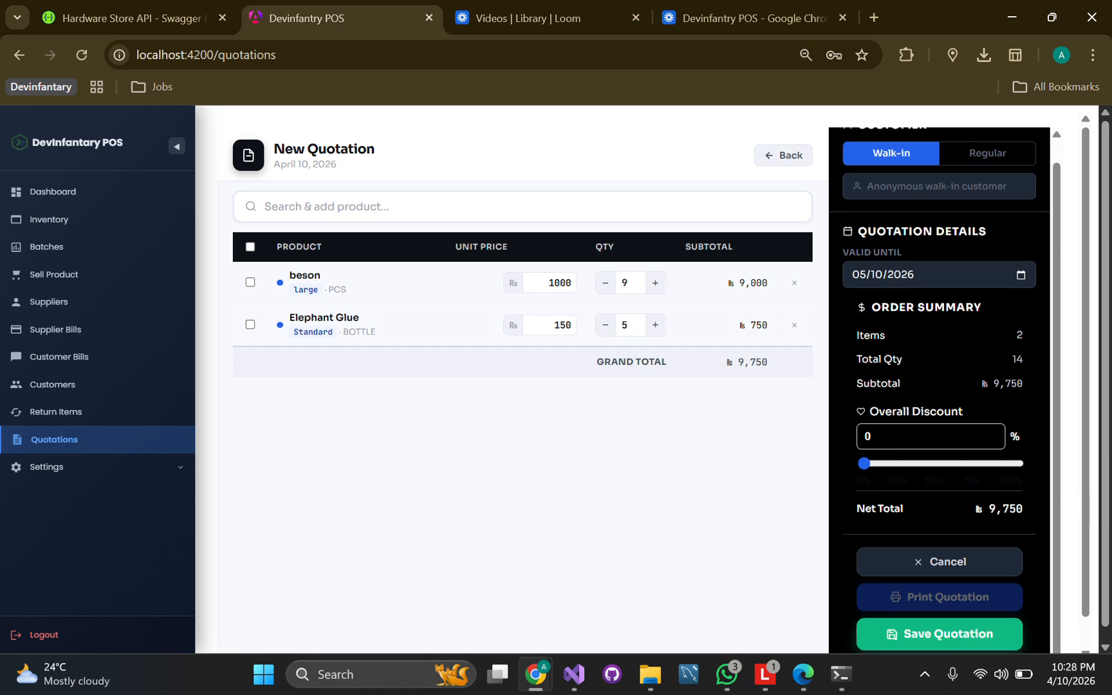
click(940, 634)
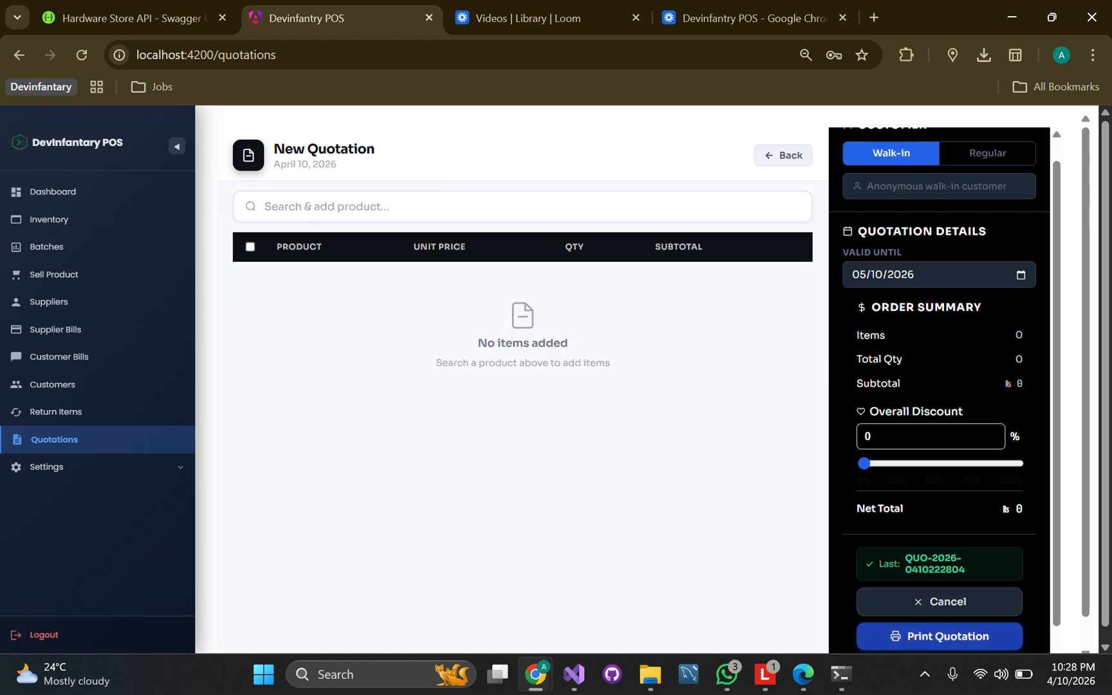
click(940, 636)
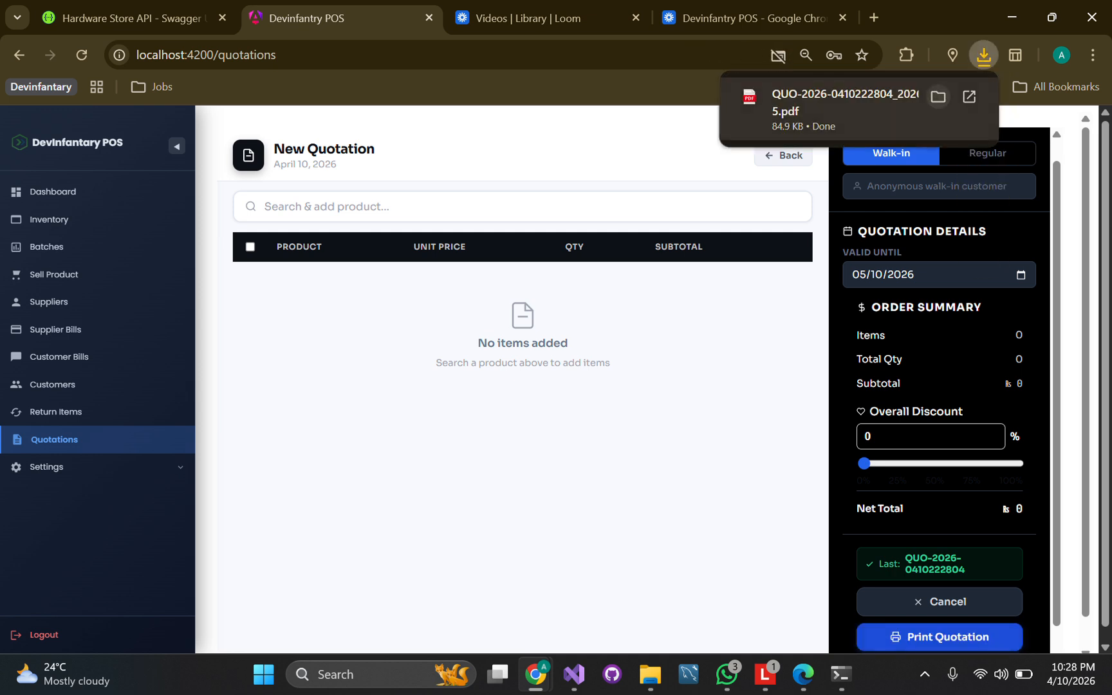
click(843, 110)
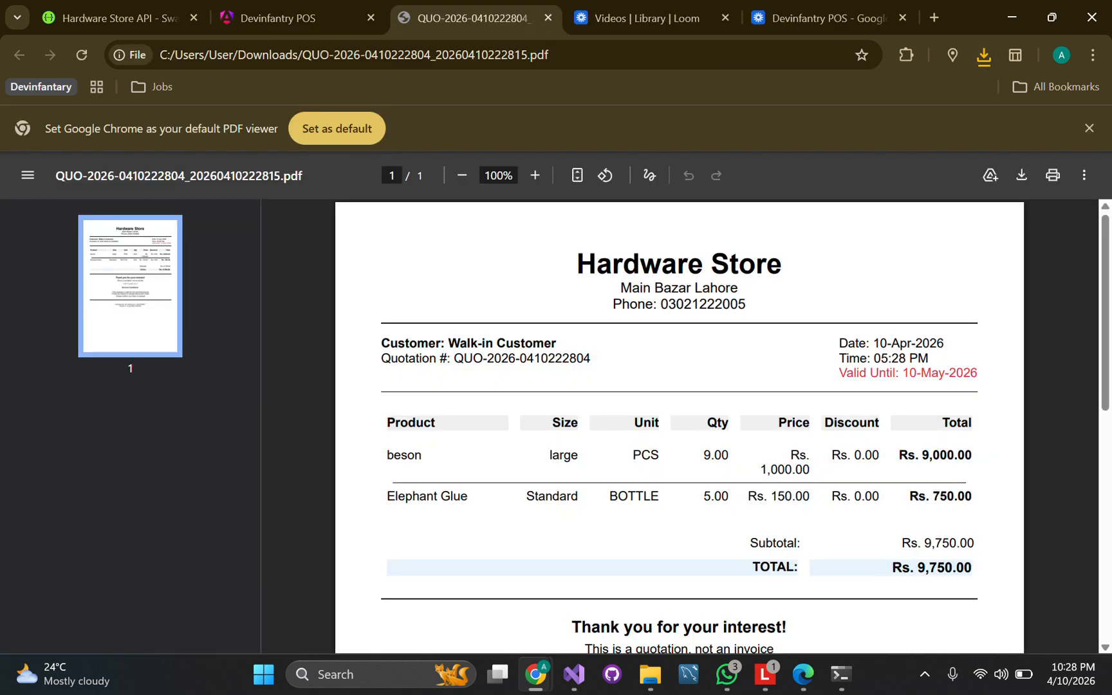
scroll(680, 425, down, 3)
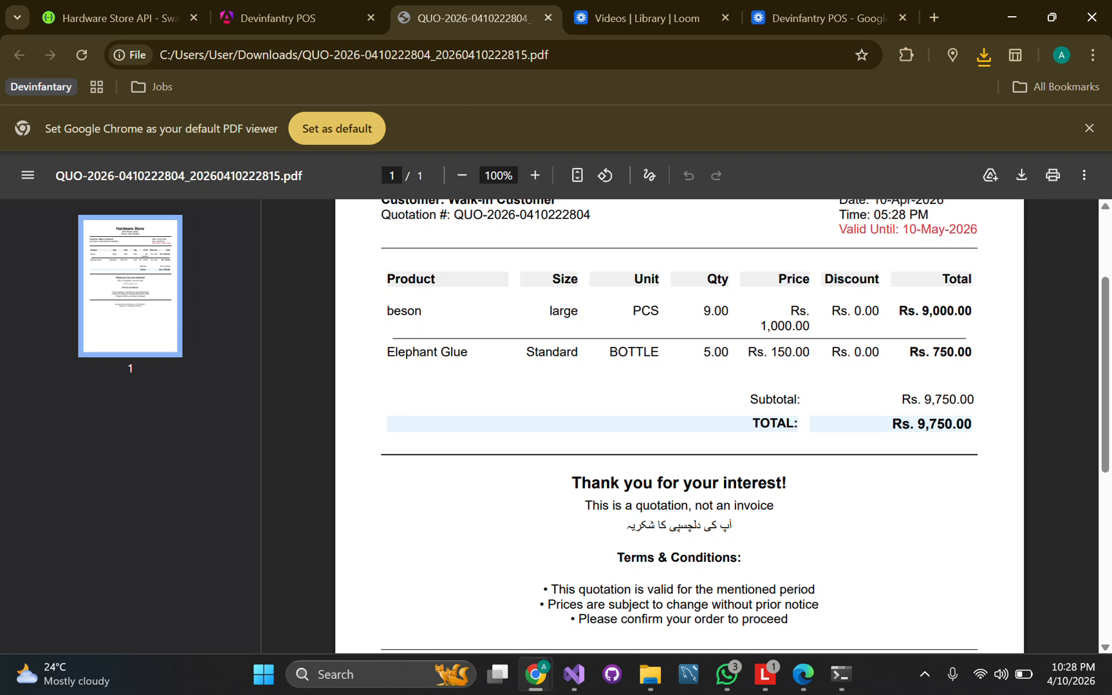
scroll(680, 425, up, 2)
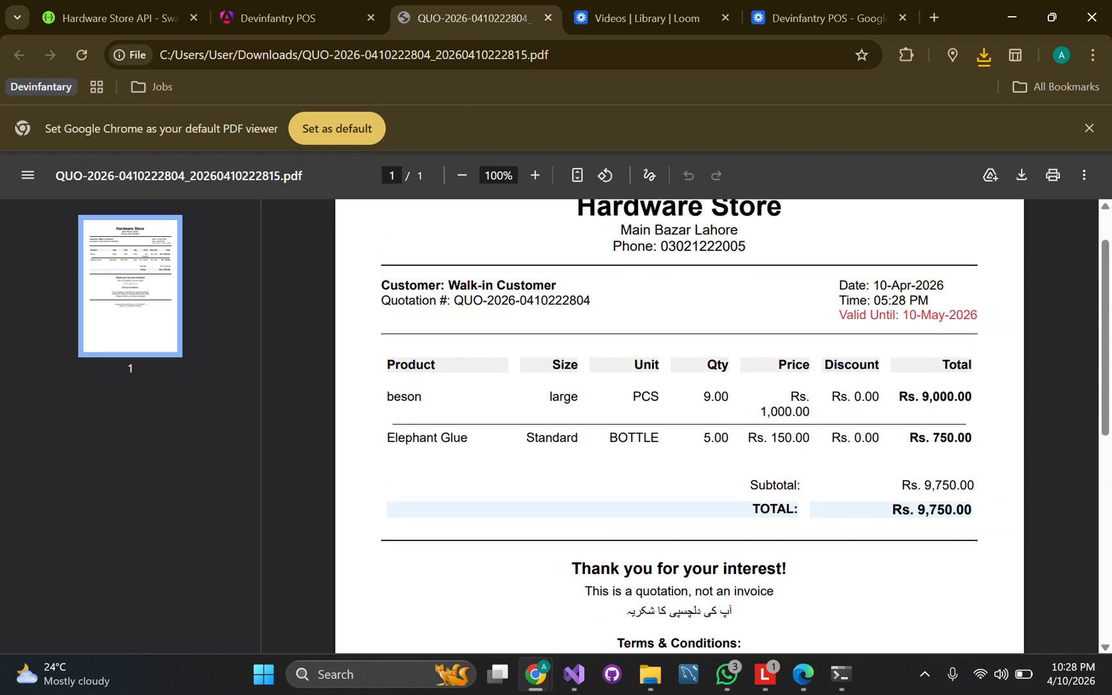
scroll(680, 425, up, 1)
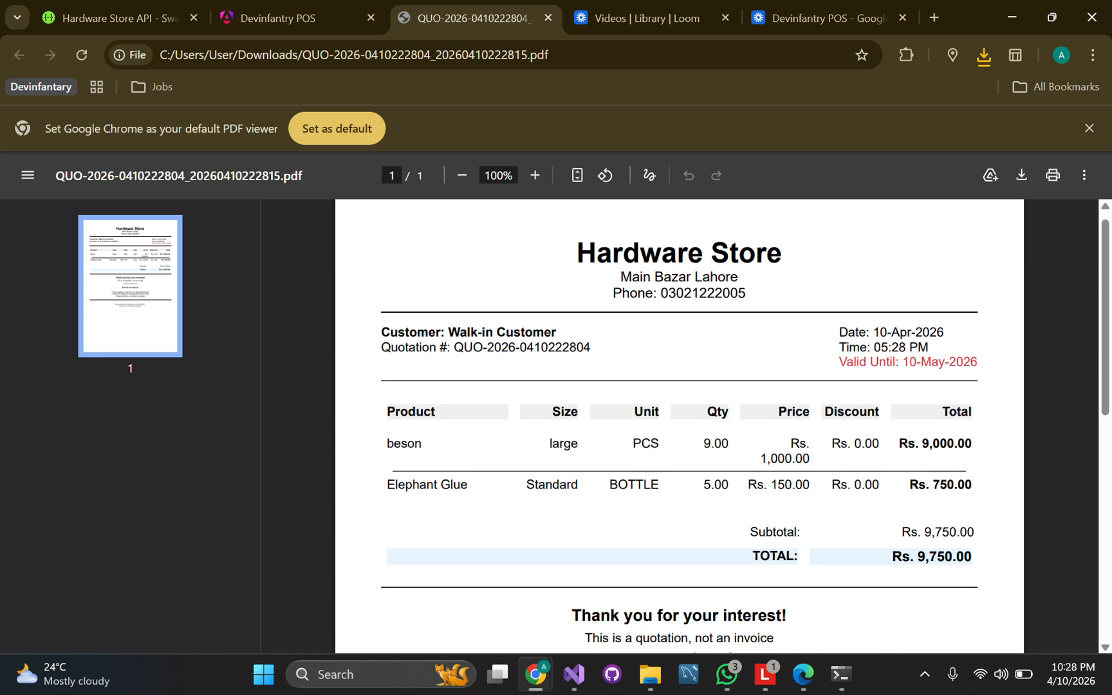
drag(591, 347, 455, 348)
key(ctrl+c)
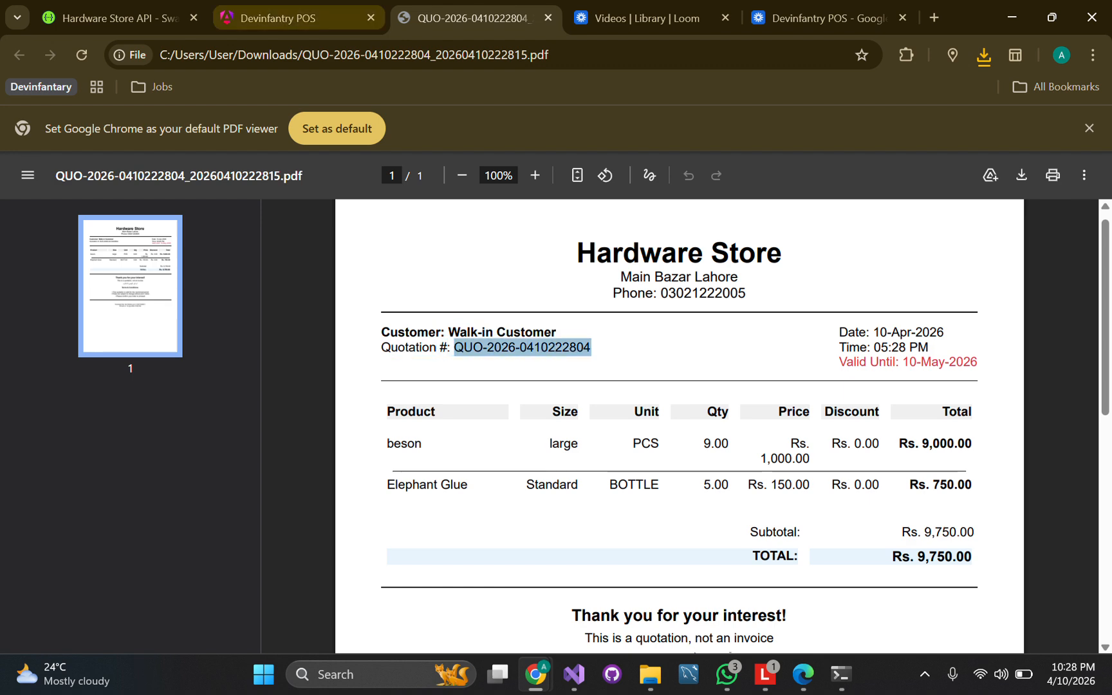
click(296, 18)
click(55, 274)
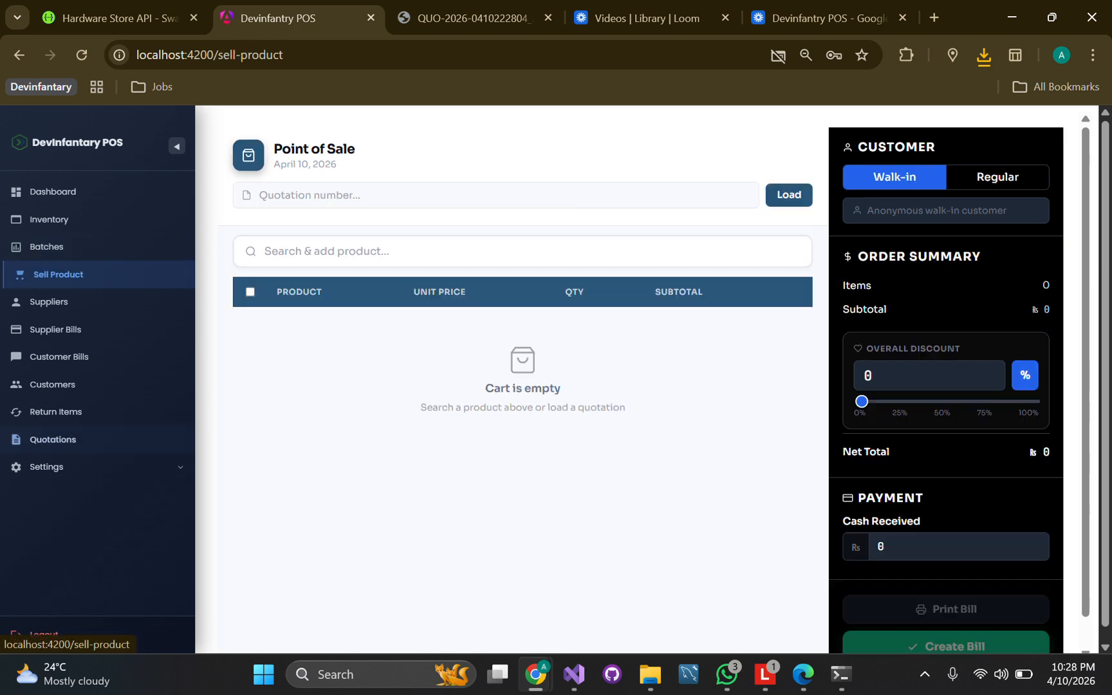
key(ctrl+v)
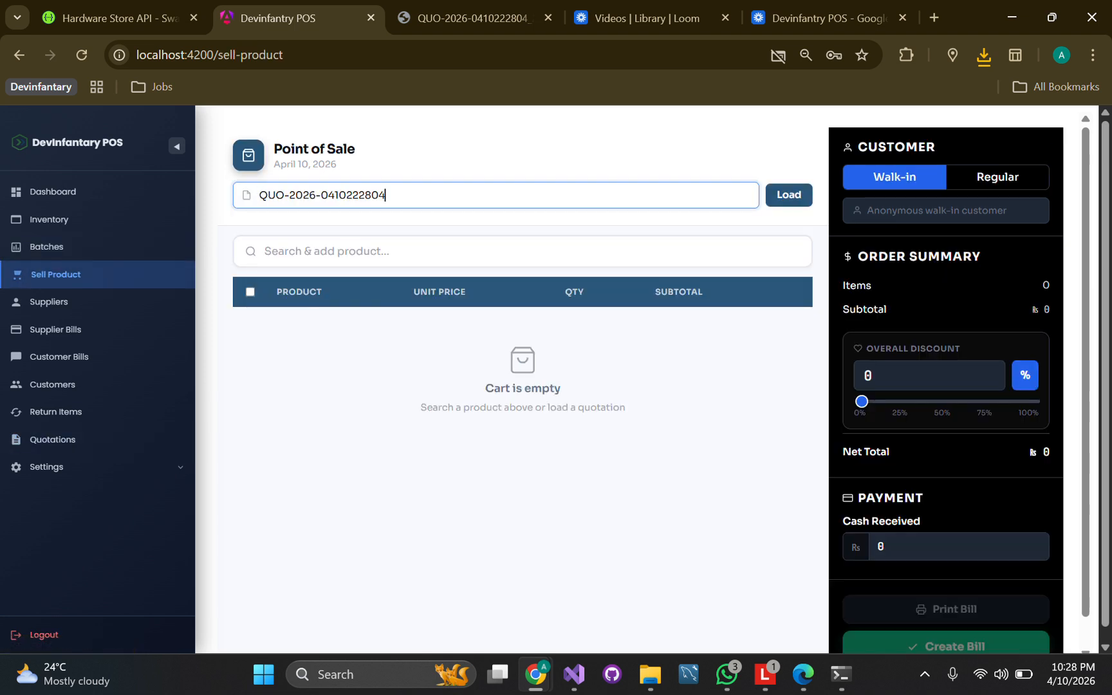
key(Return)
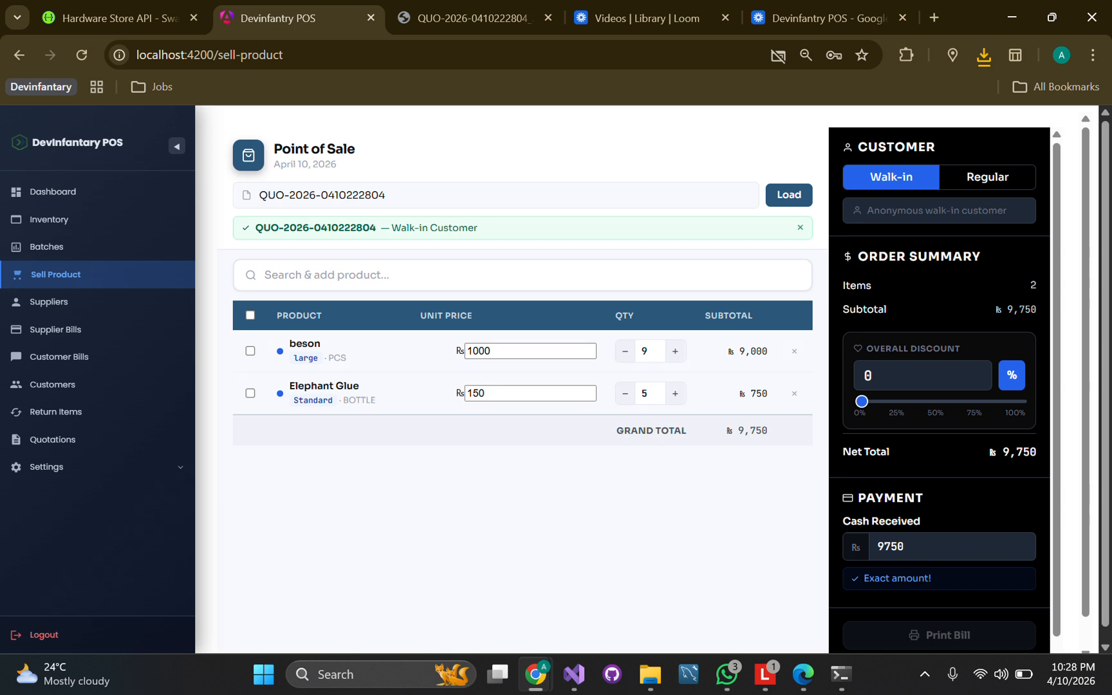
Add 3 zain ki product and create the Rs 10,080 bill
click(522, 275)
text(zain)
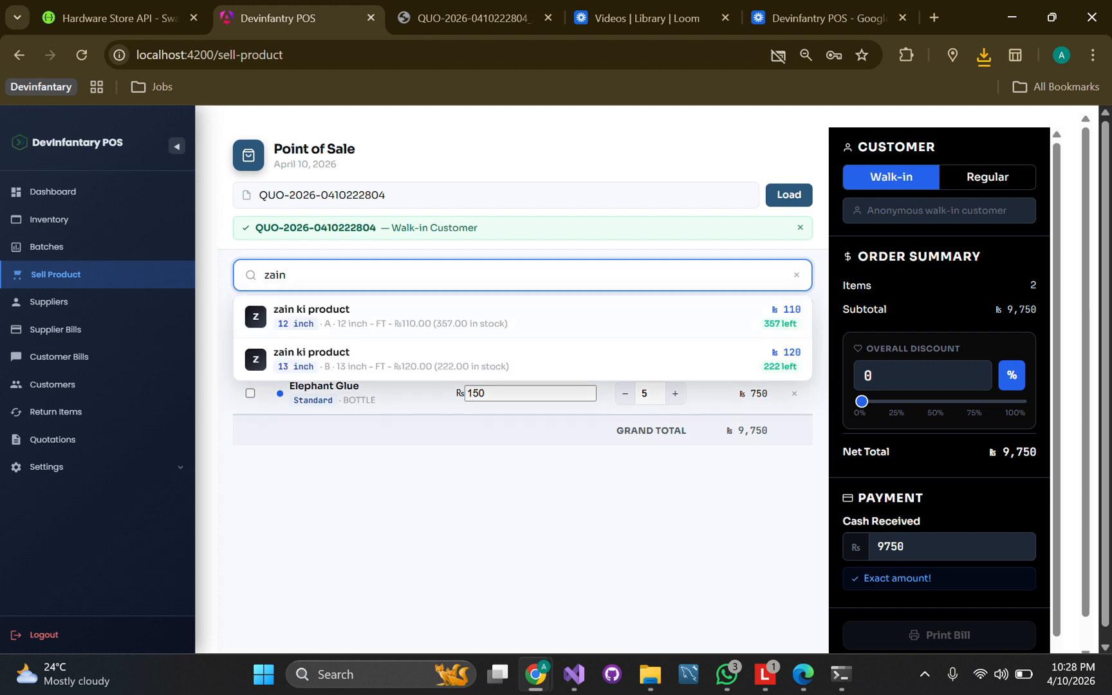
key(Return)
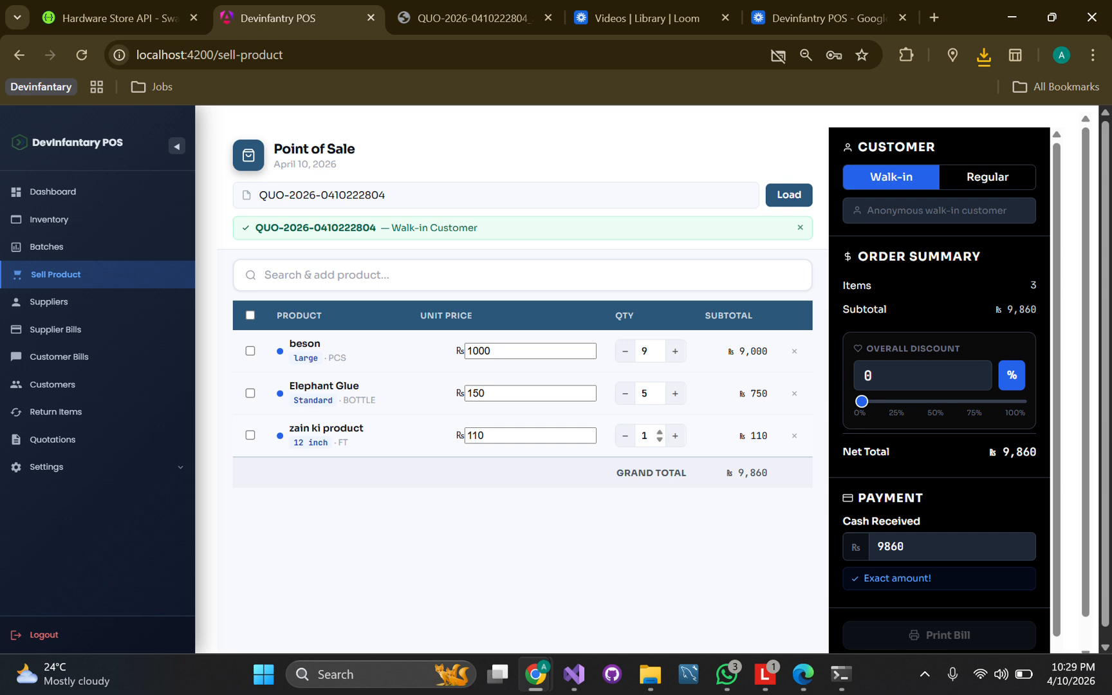
key(BackSpace)
text(3)
key(Return)
scroll(940, 392, down, 1)
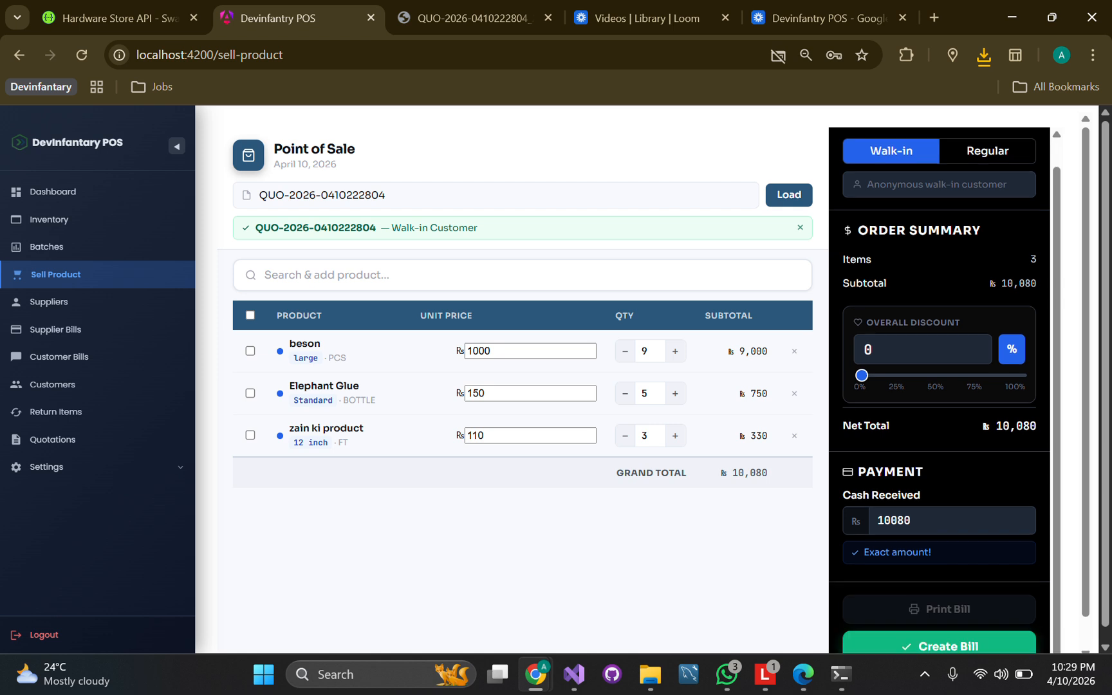
scroll(939, 393, up, 1)
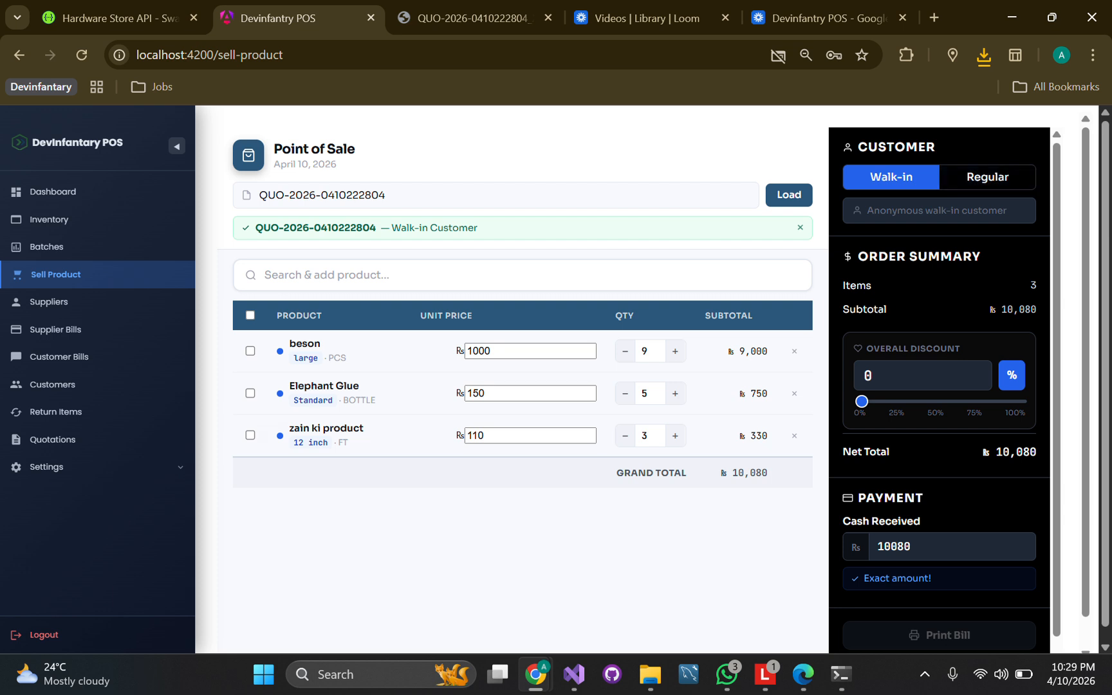
scroll(939, 393, down, 1)
click(939, 644)
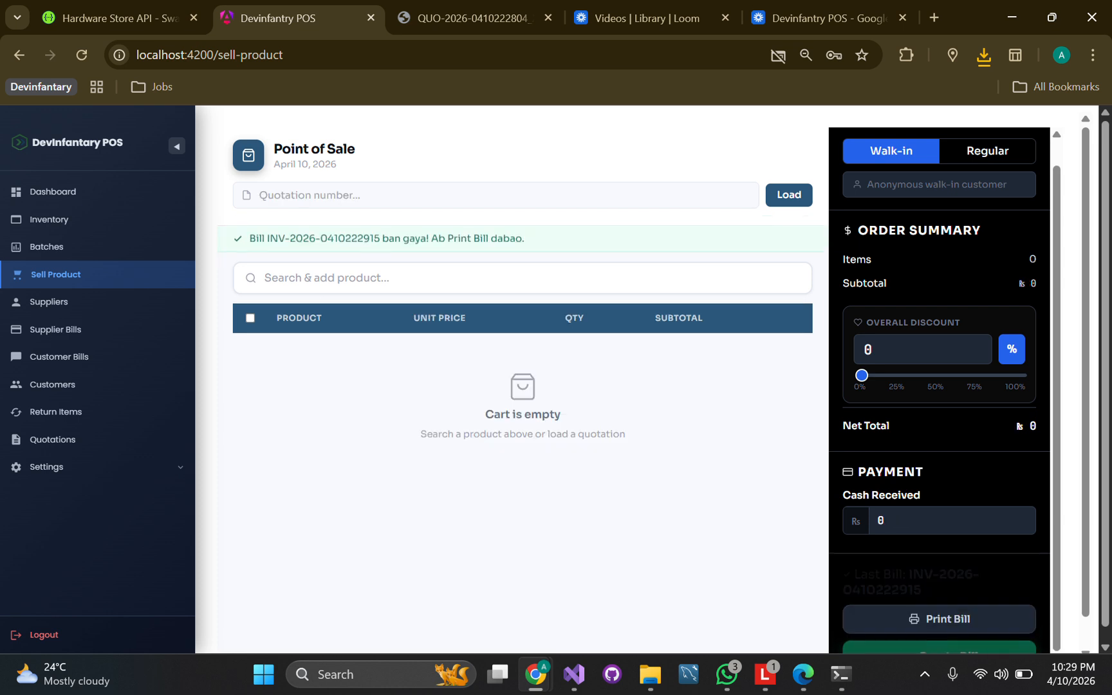
scroll(939, 393, down, 1)
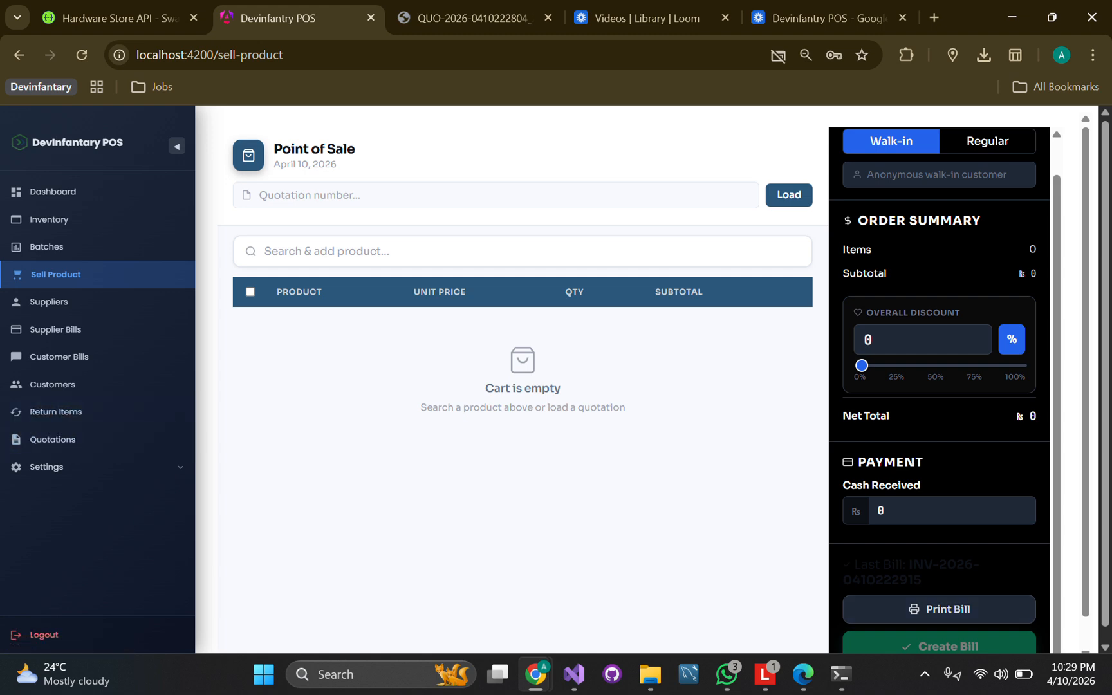
click(940, 609)
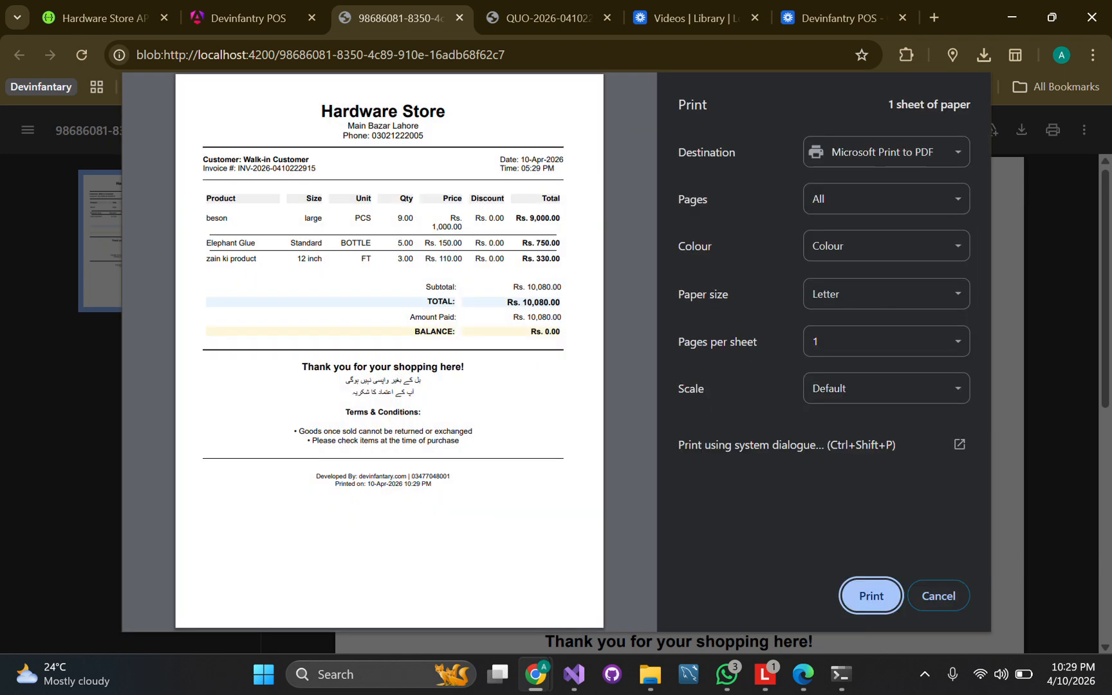
click(939, 596)
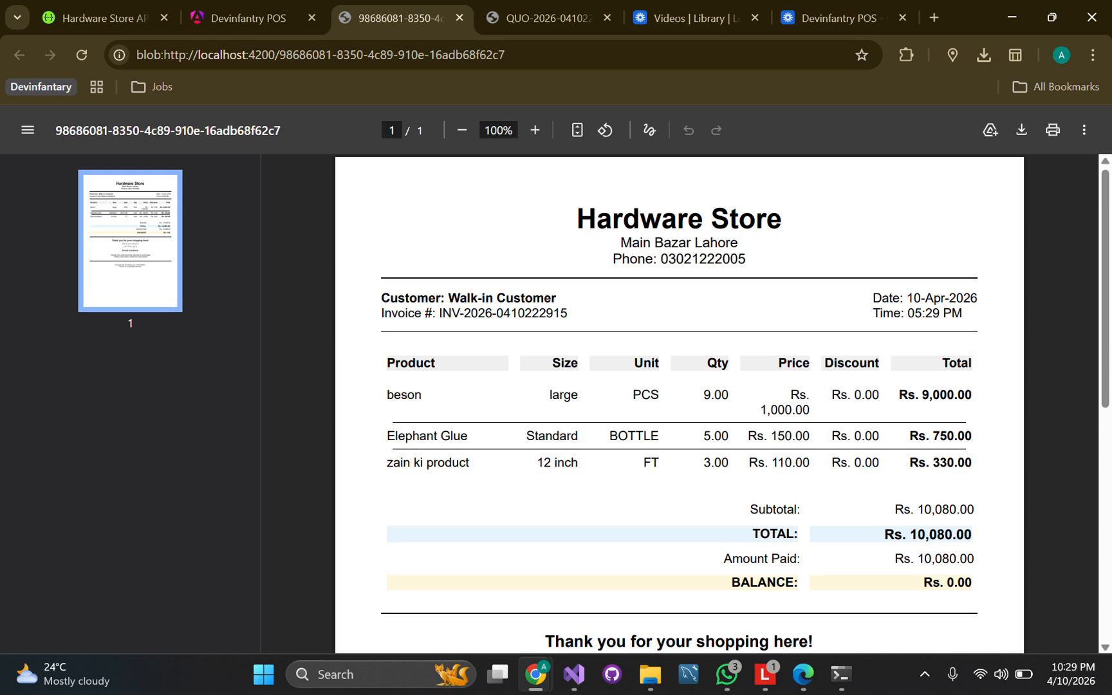
scroll(680, 404, down, 5)
scroll(680, 403, up, 4)
scroll(679, 404, up, 1)
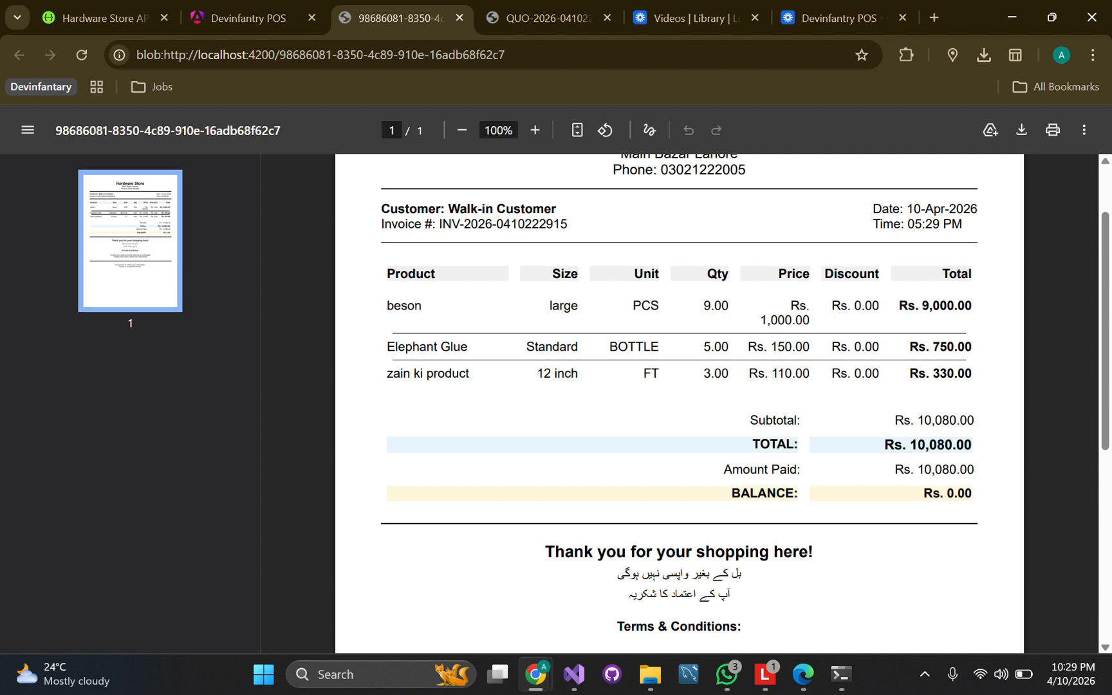
click(249, 18)
double_click(404, 306)
click(412, 307)
drag(440, 224, 512, 224)
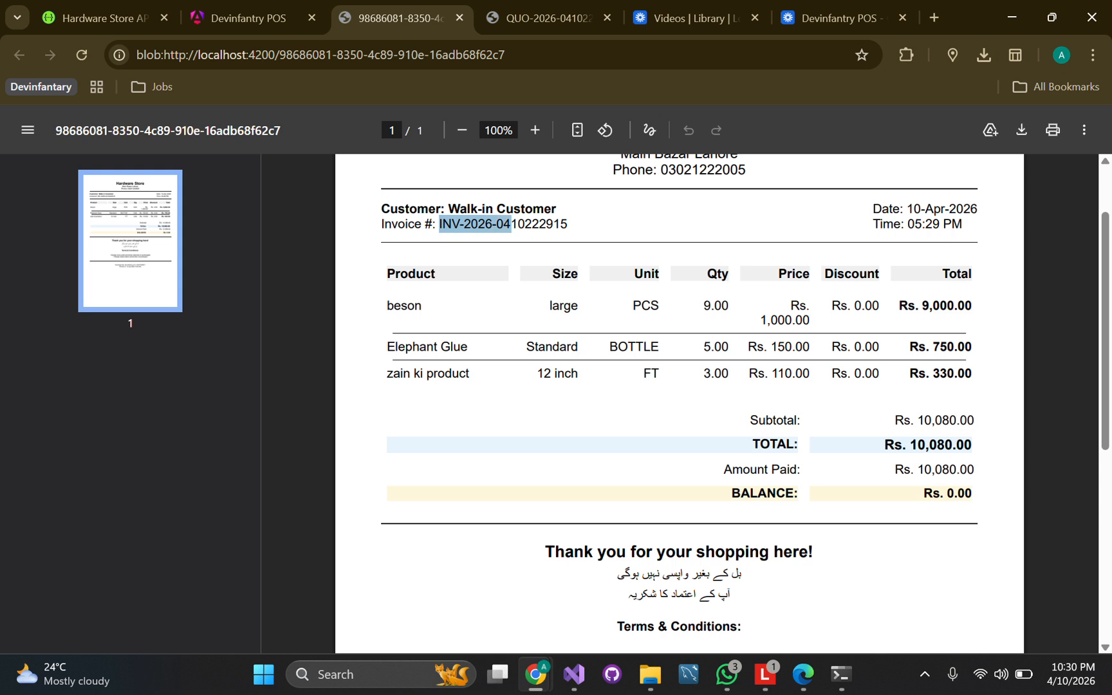
double_click(532, 224)
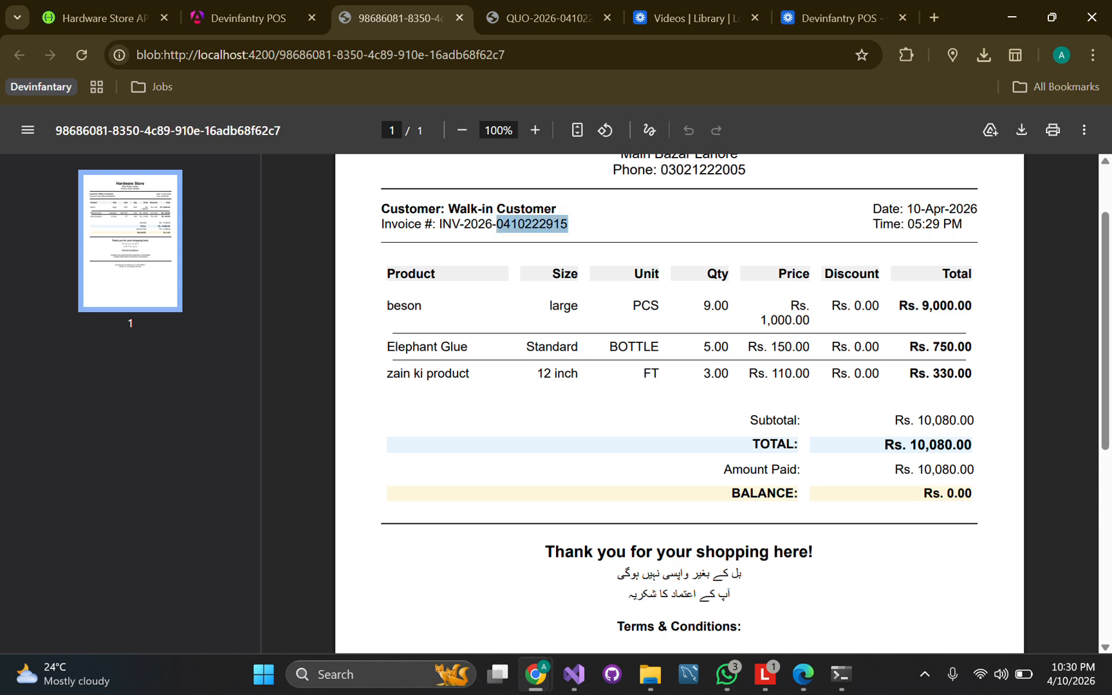
click(533, 225)
drag(568, 224, 439, 224)
key(ctrl+c)
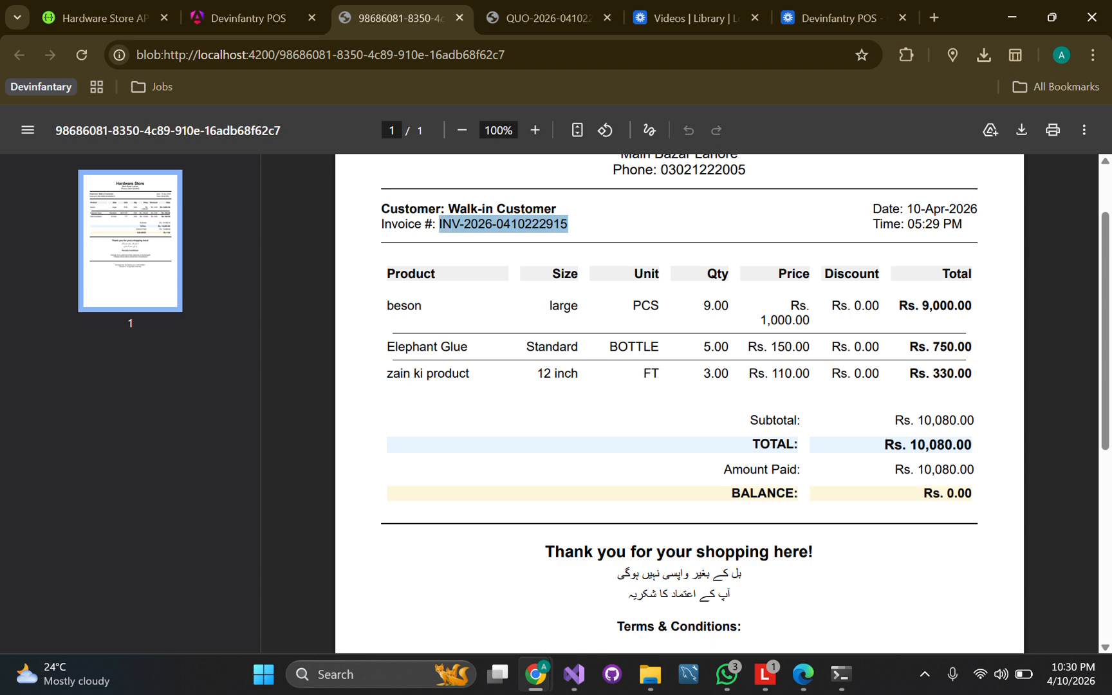
click(248, 18)
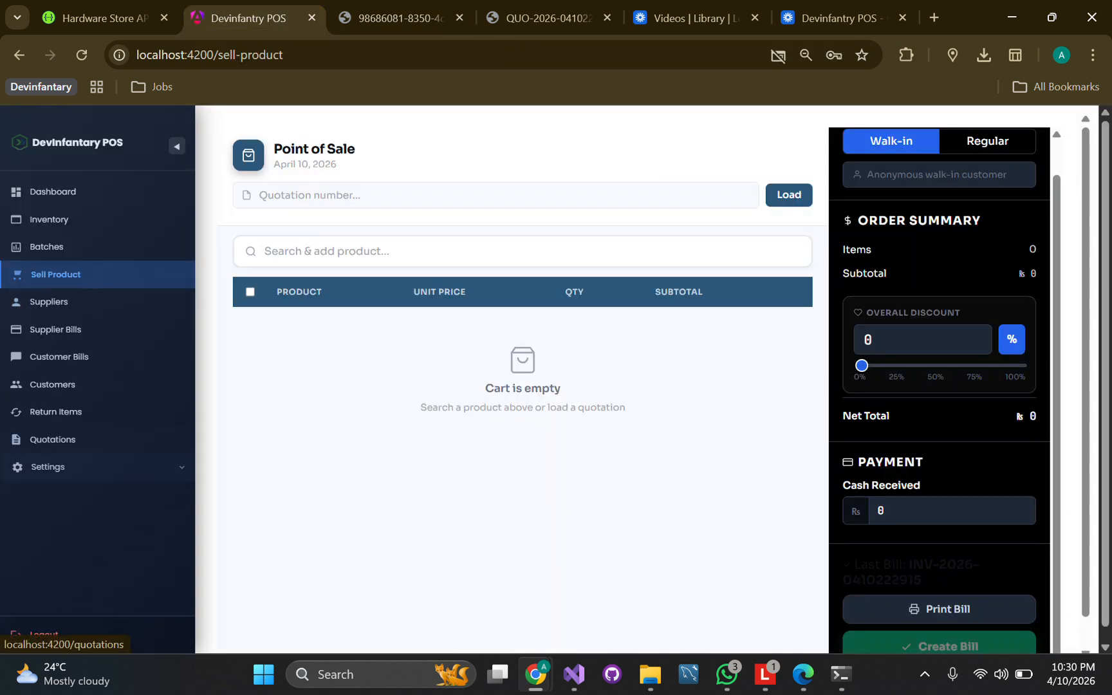
Load the bill on the returns page by pasting the copied invoice number
click(57, 412)
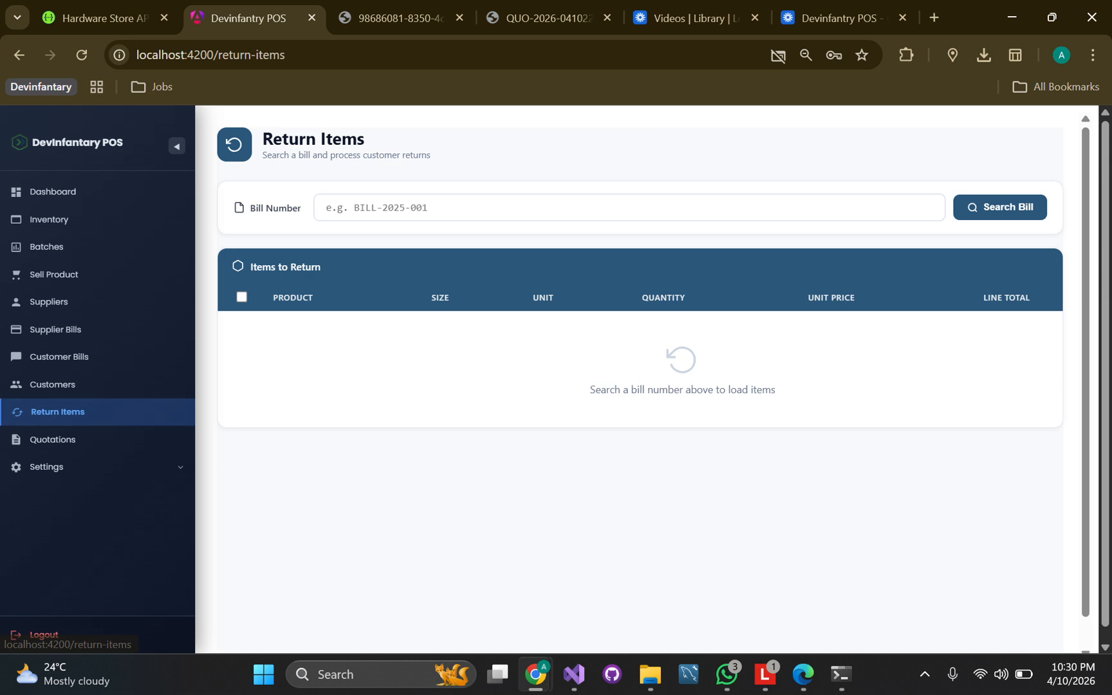
click(630, 208)
key(ctrl+v)
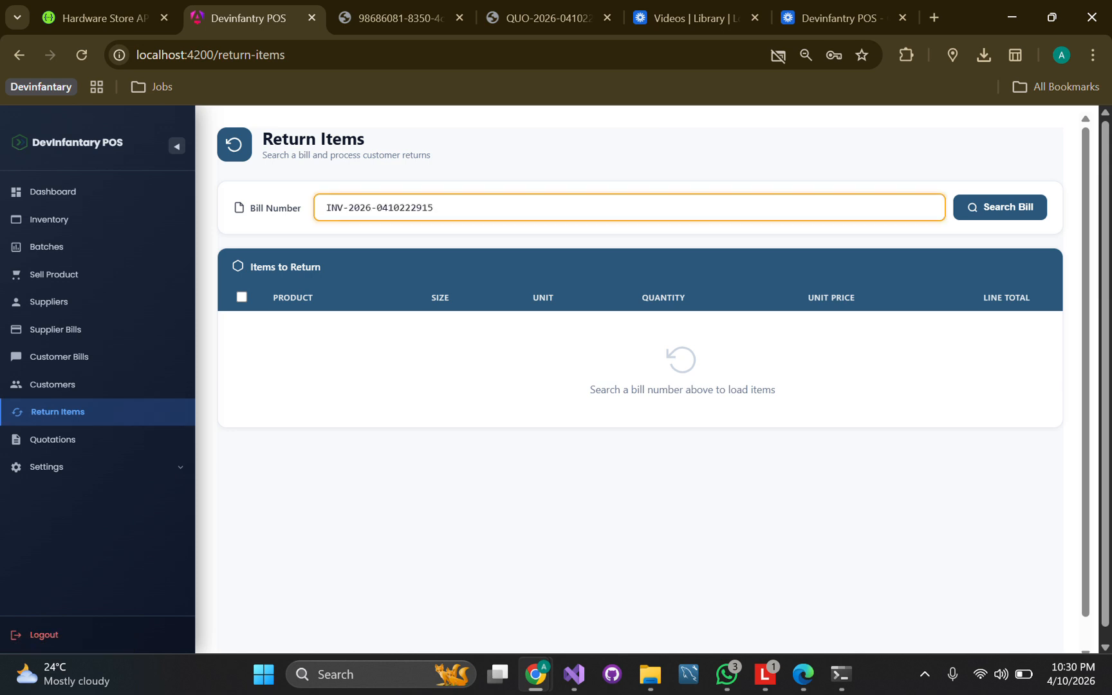
key(Return)
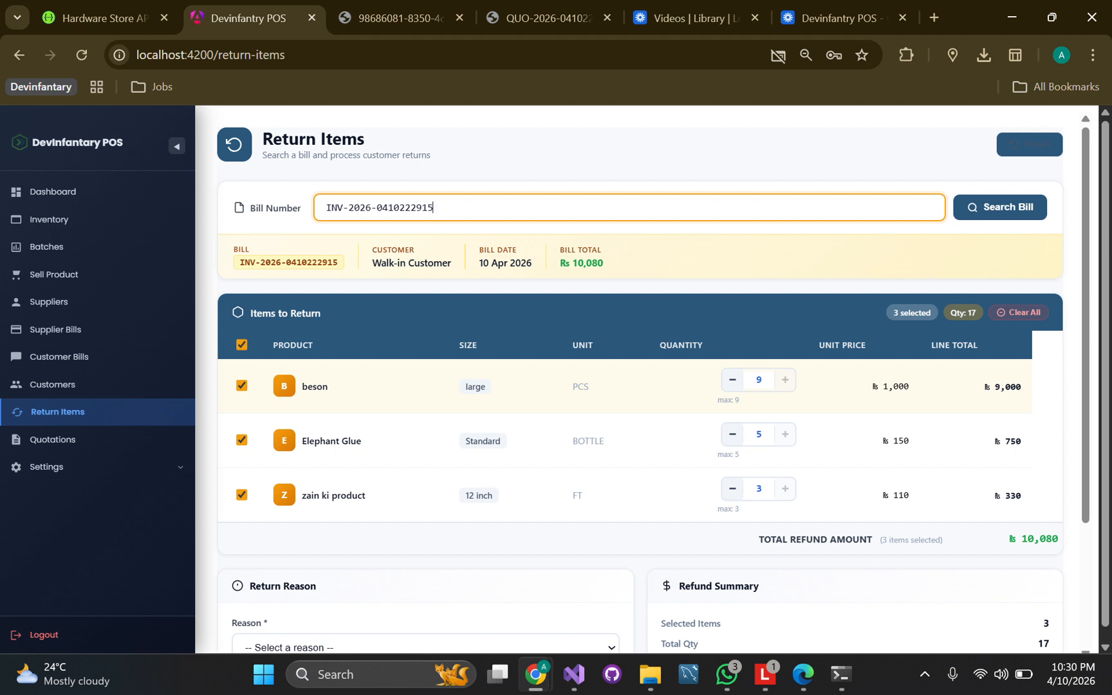
Clear the return selection, then mark only the beson with return quantity 1
click(1019, 312)
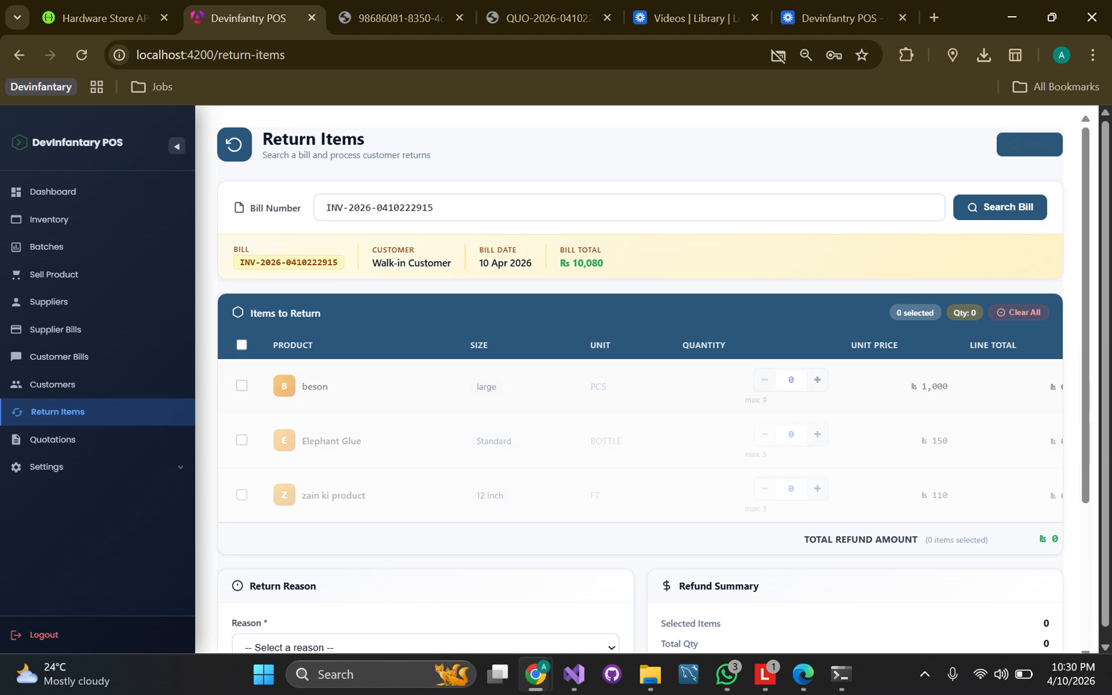
click(242, 385)
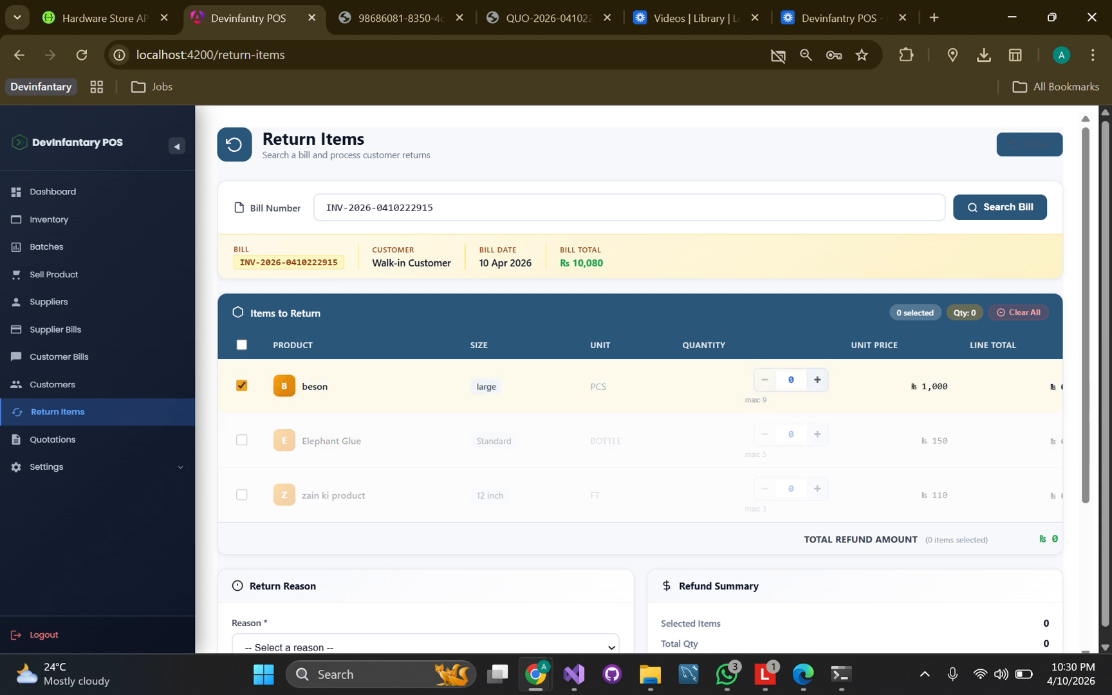
click(792, 381)
key(BackSpace)
text(1)
scroll(792, 380, down, 2)
scroll(793, 381, down, 2)
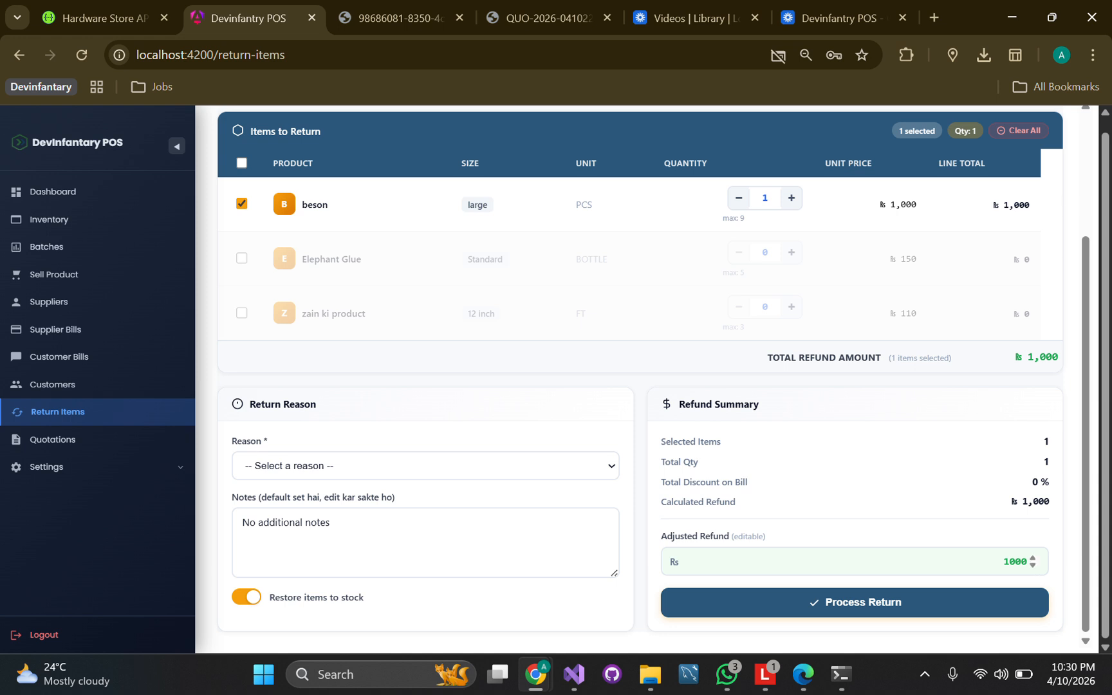
Process the beson return with reason Changed Mind for a Rs 1,000 refund
click(855, 601)
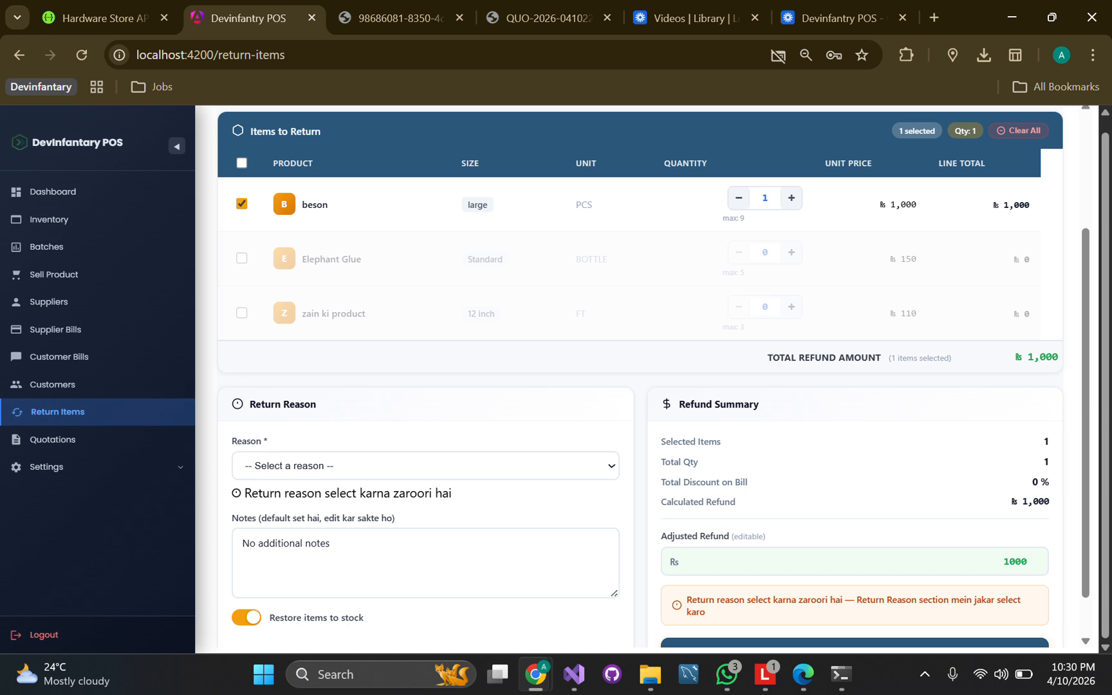
click(424, 466)
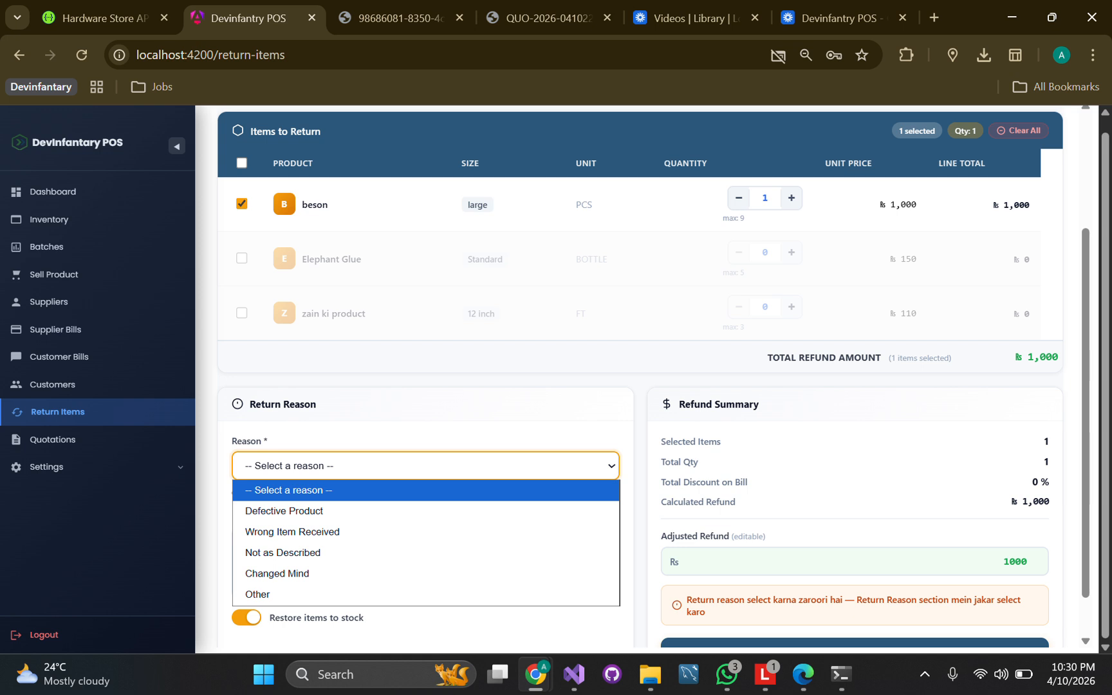
click(277, 573)
click(855, 601)
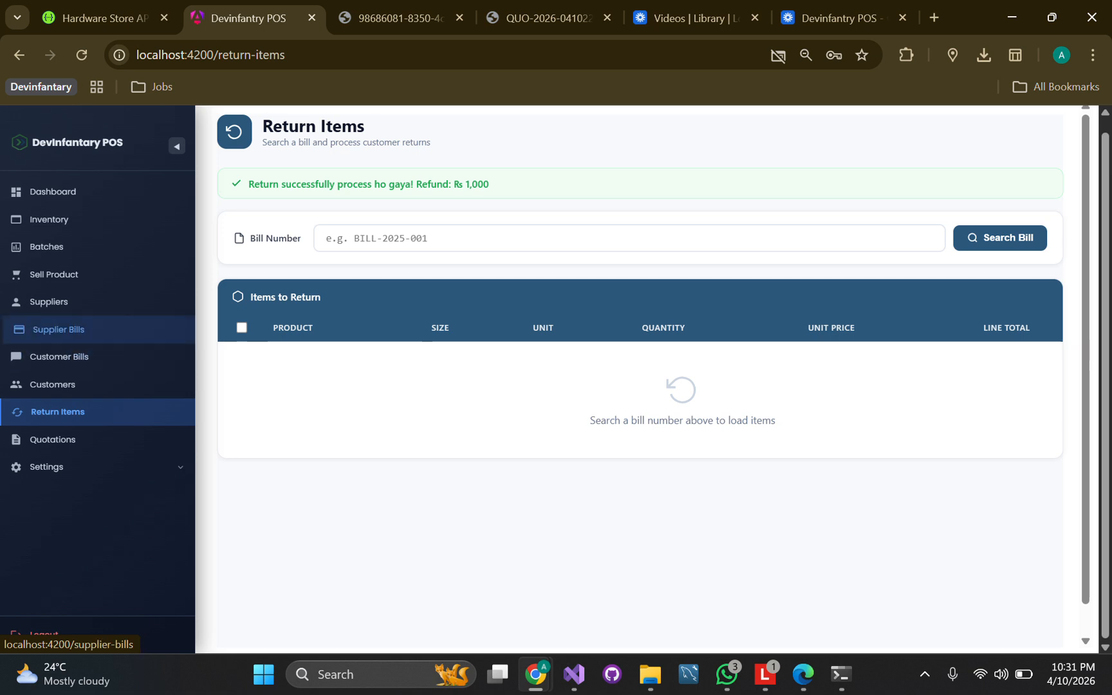
click(57, 329)
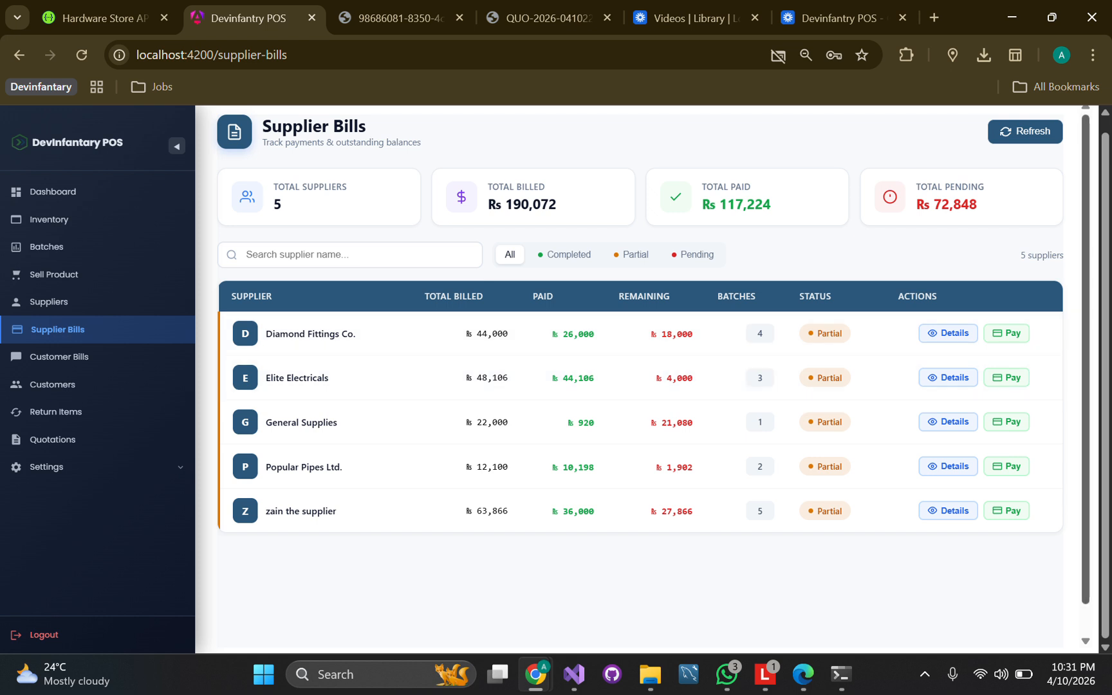
Pay Diamond Fittings Co. the prefilled Rs 18,000 remaining balance
click(1006, 333)
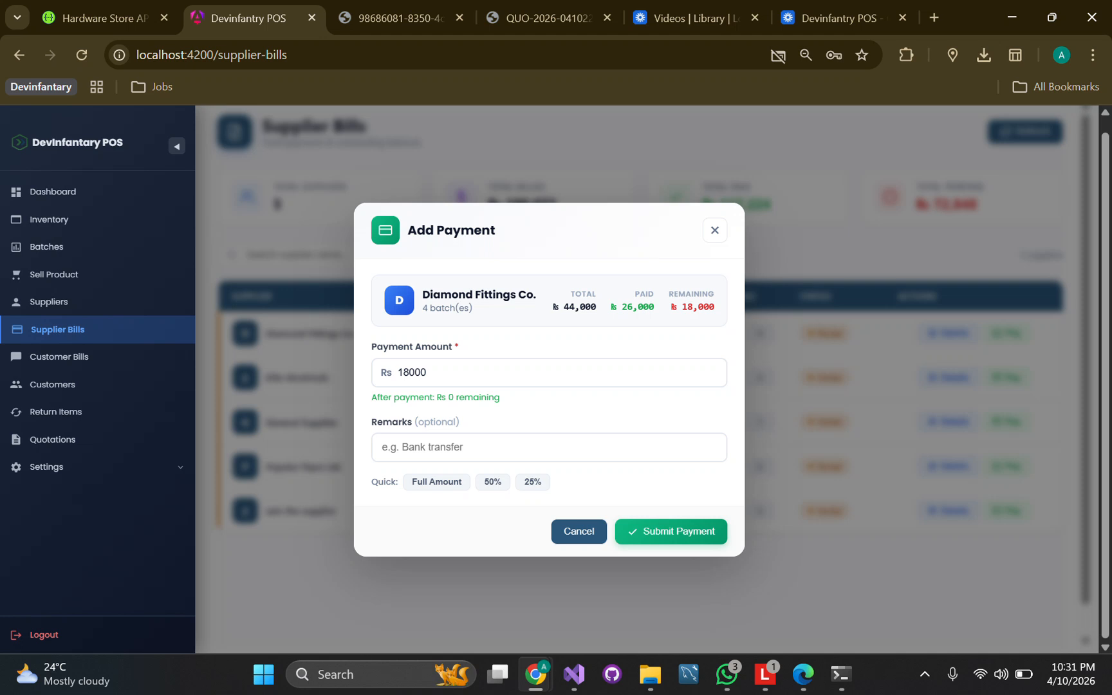
click(428, 373)
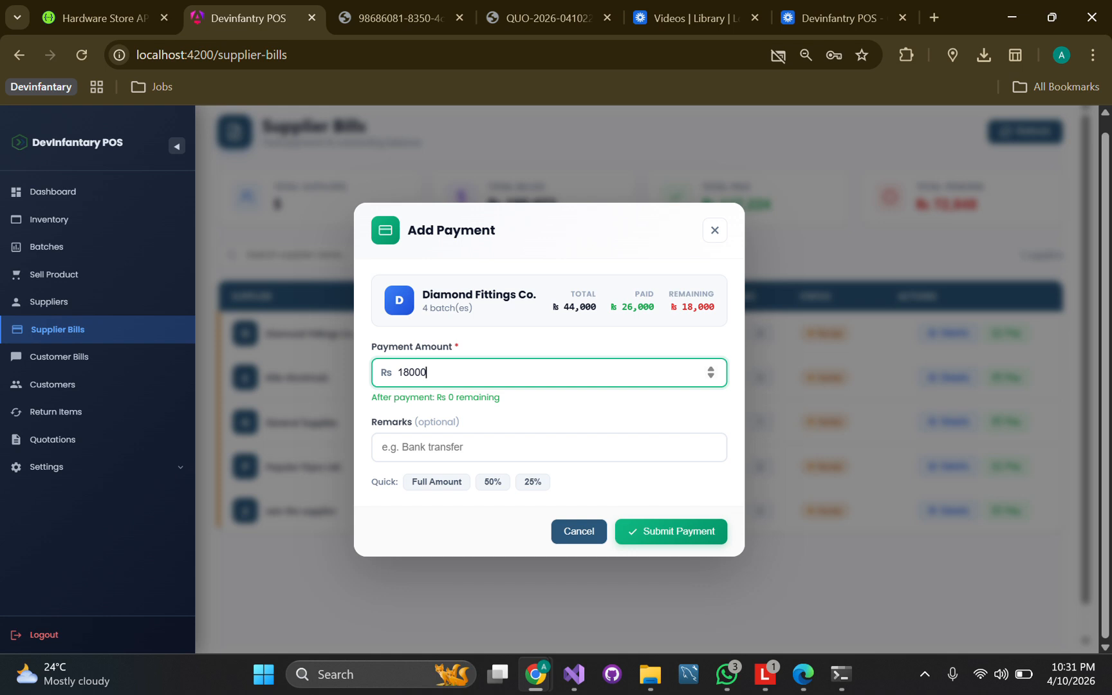
click(672, 532)
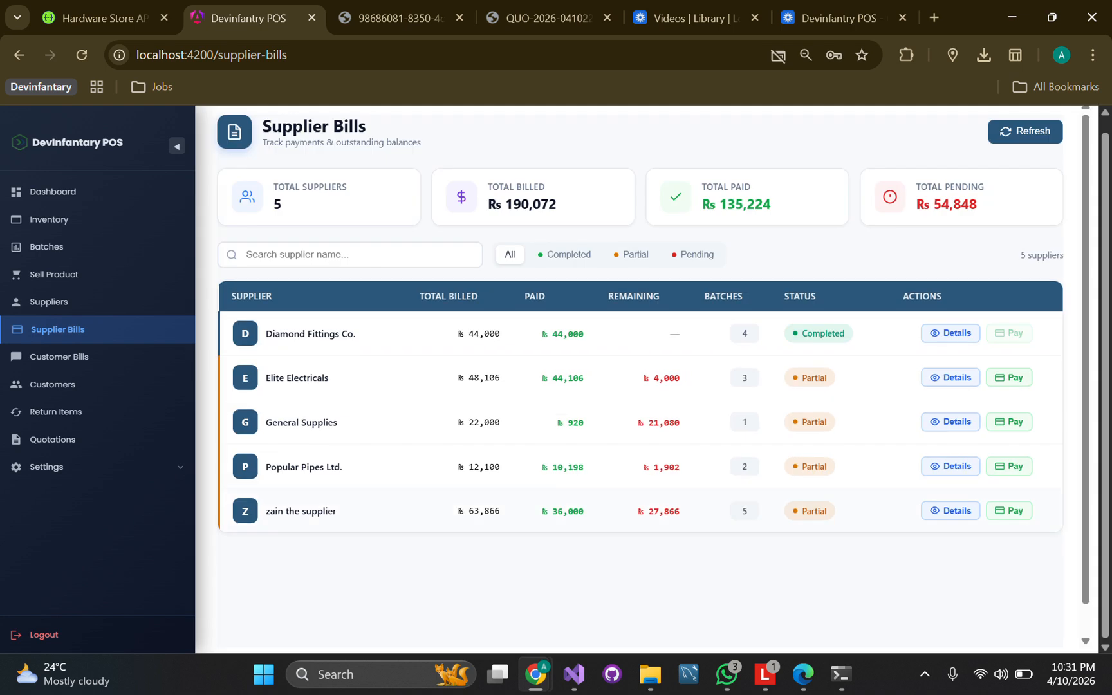
click(950, 333)
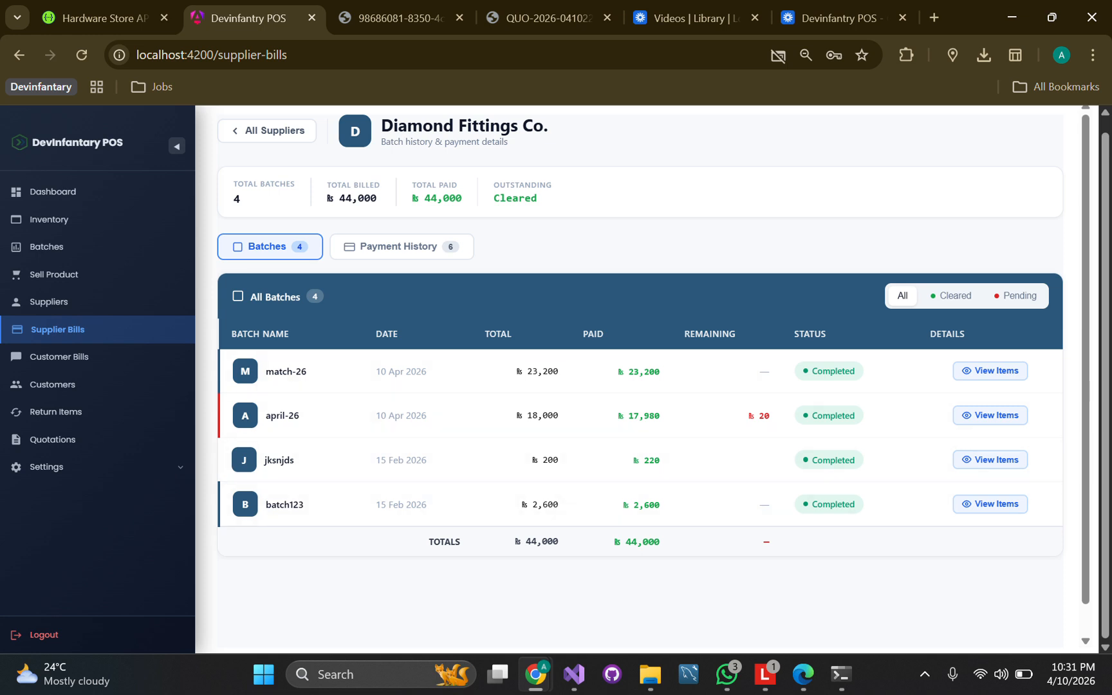
Show Diamond Fittings Co.'s payment history under the Today, This Week and This Month filters
click(399, 246)
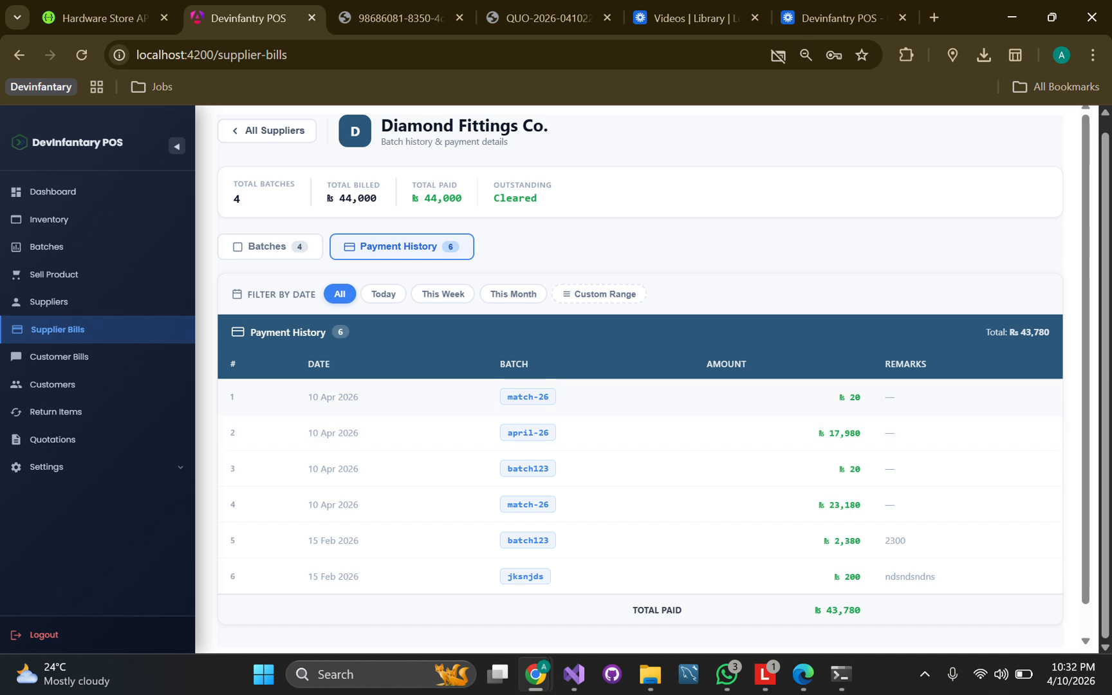
click(384, 293)
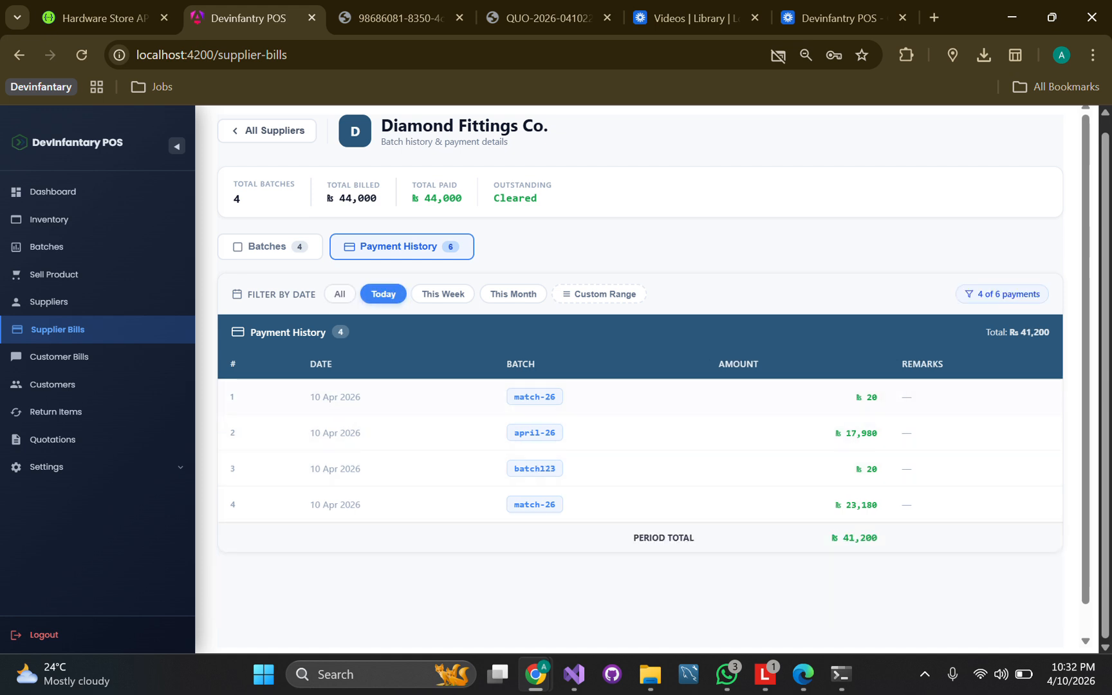
click(443, 294)
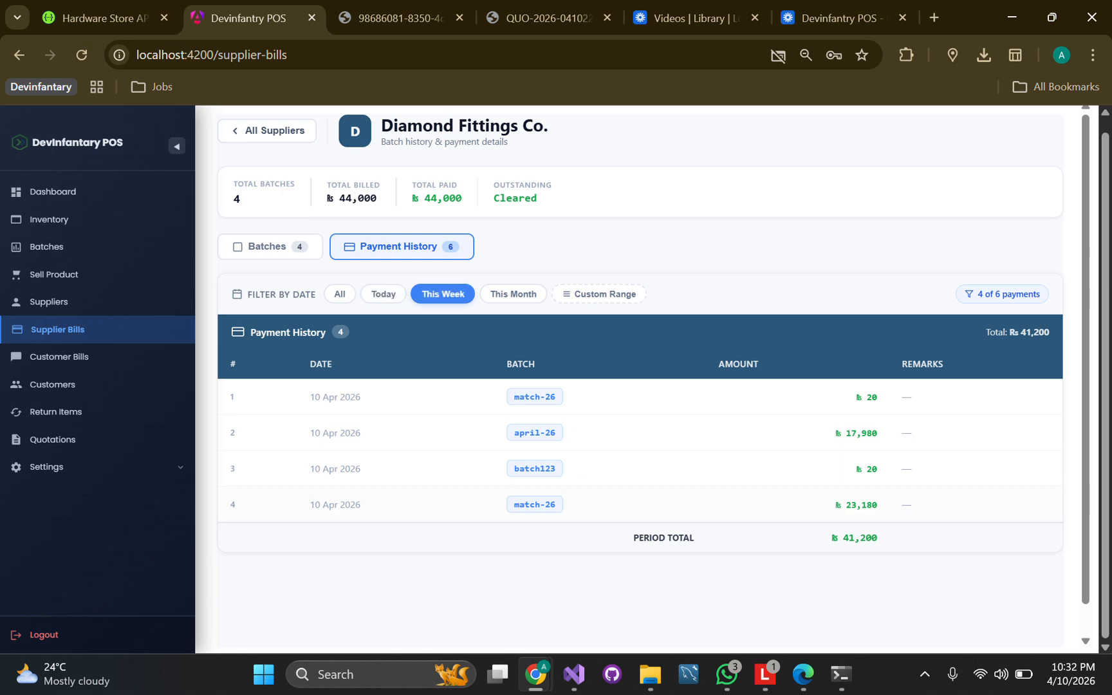
click(513, 294)
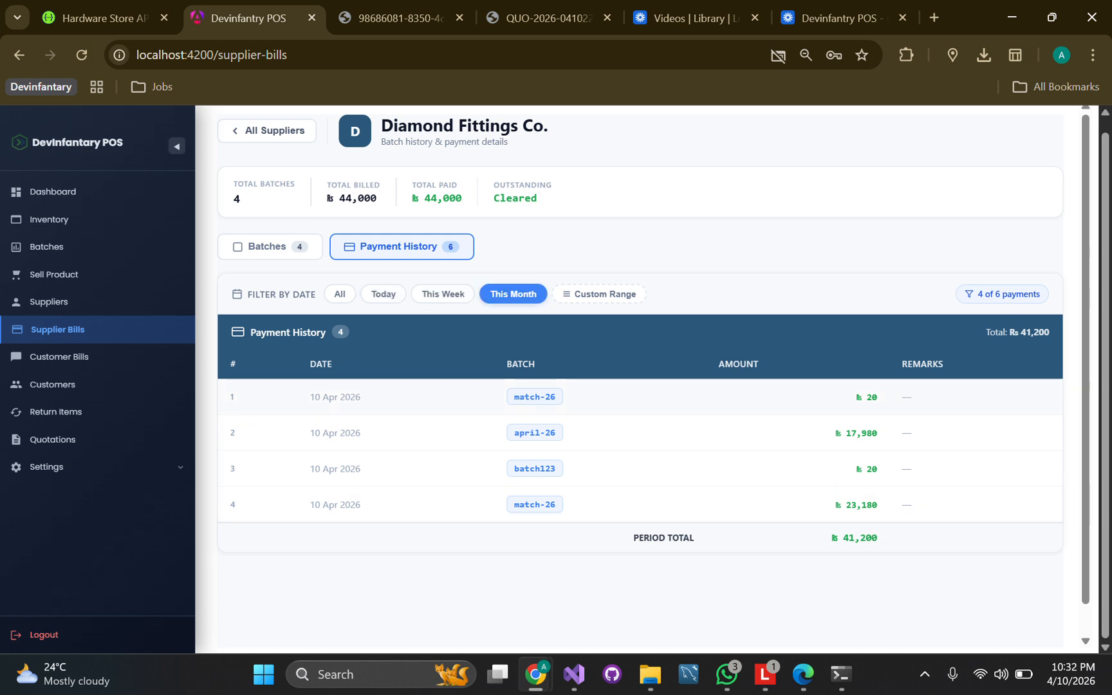
Filter the payment history to a custom range of 04/08/2026–04/10/2026
click(599, 295)
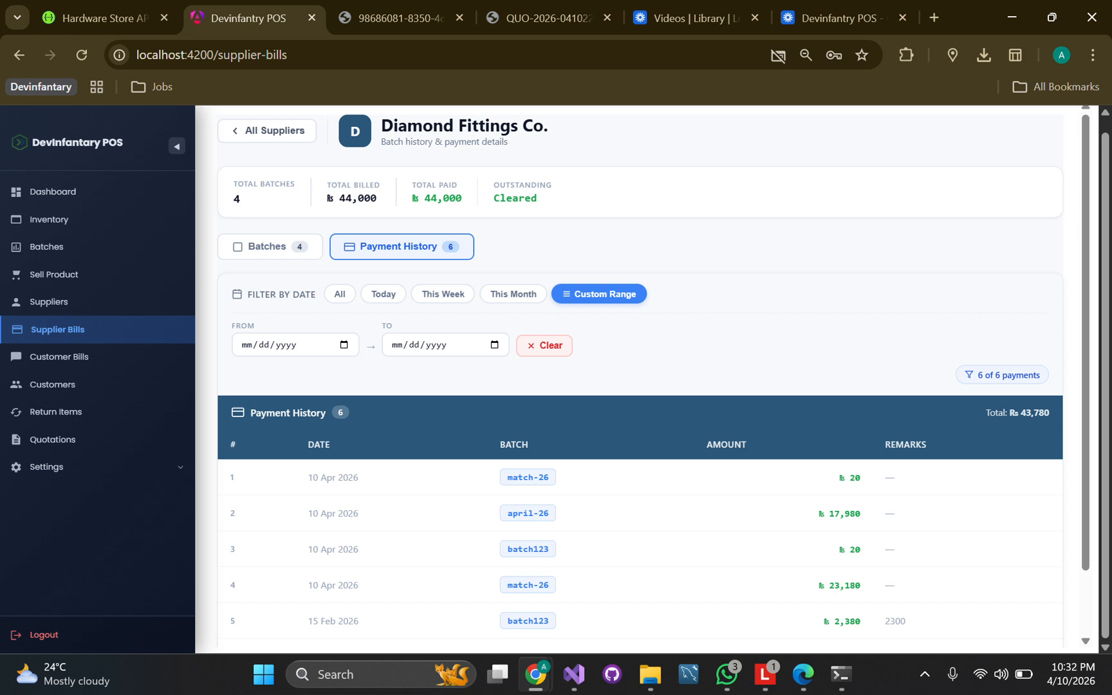
click(343, 345)
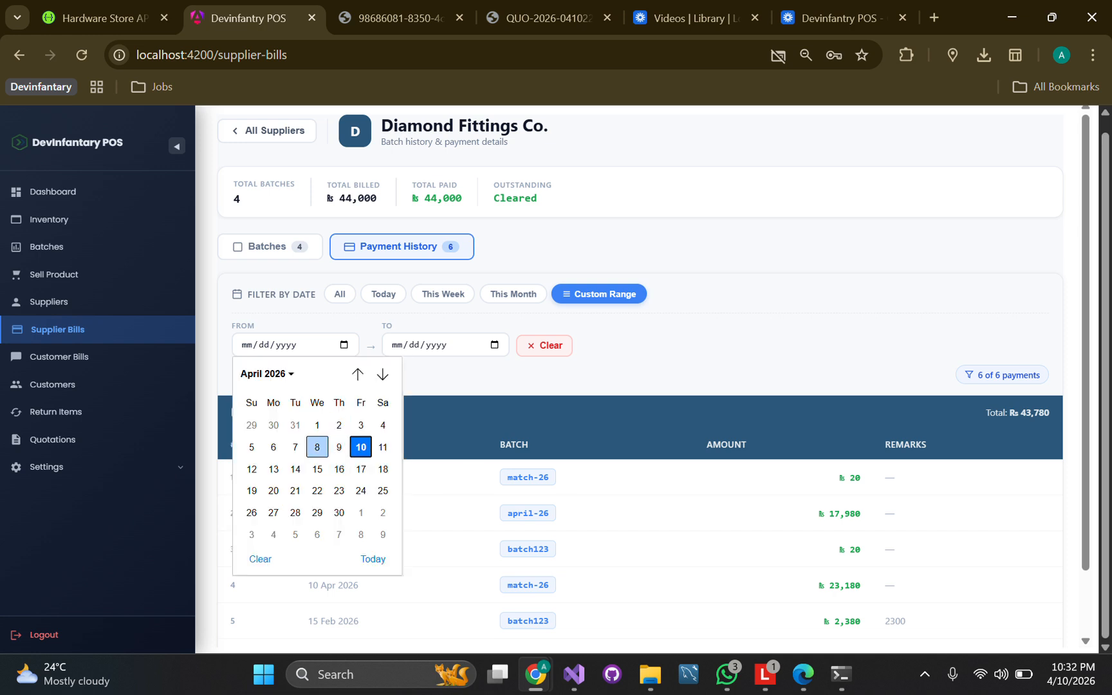
click(316, 446)
click(495, 346)
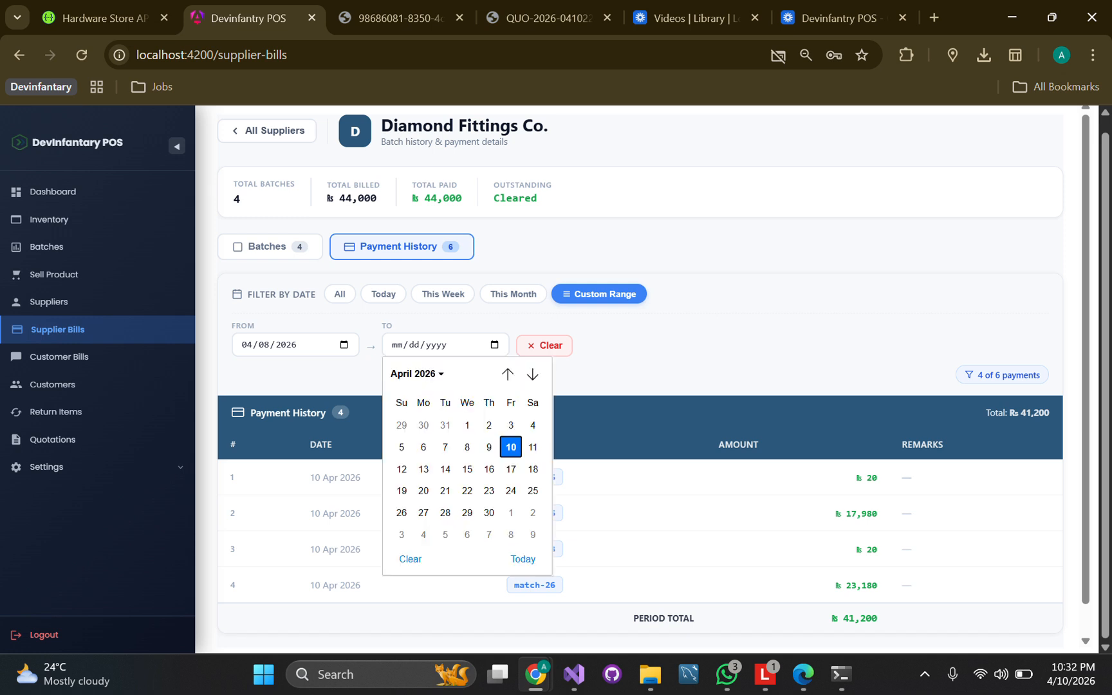
click(511, 447)
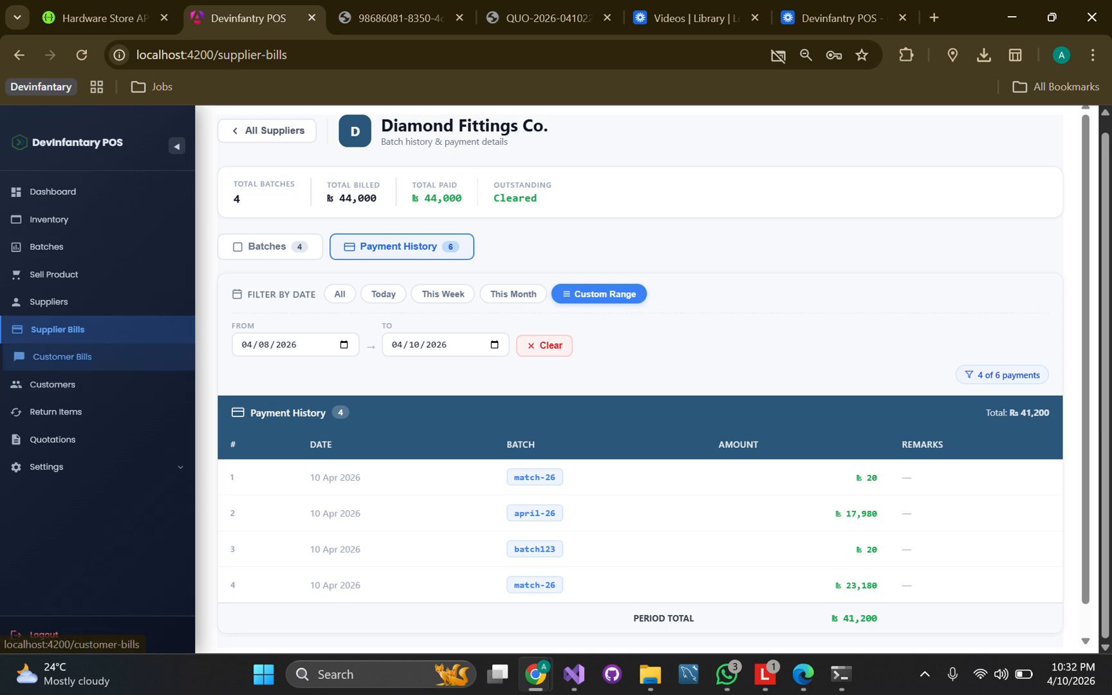
click(61, 357)
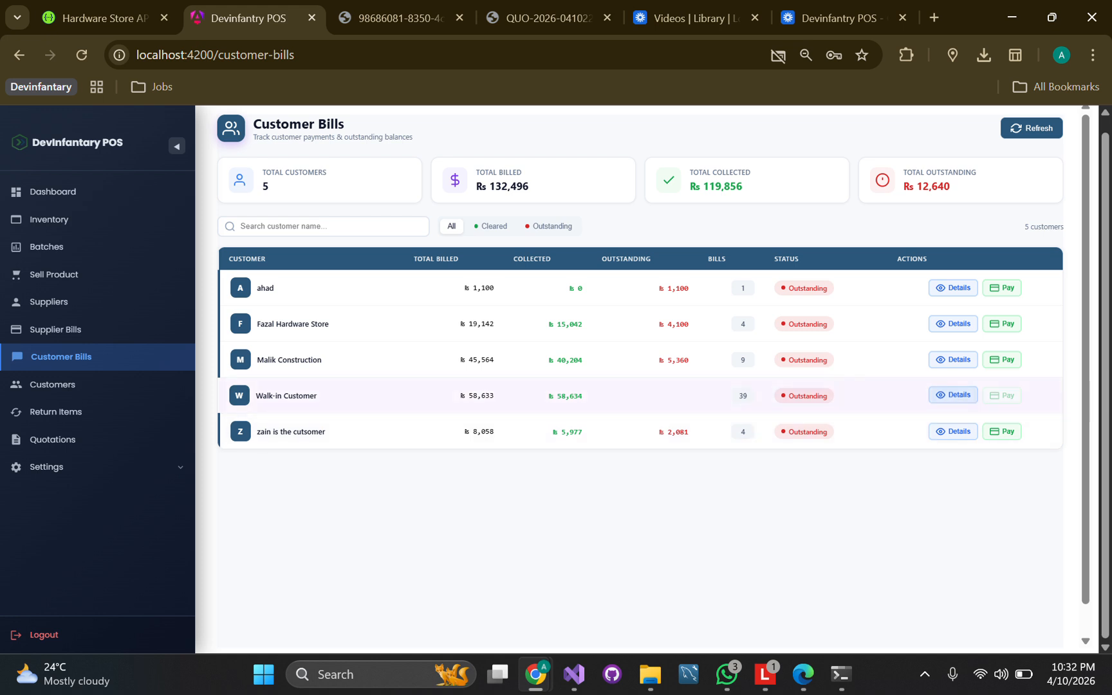
Open the item breakdown of the Walk-in Customer's latest 10 Apr 2026 bill
click(953, 395)
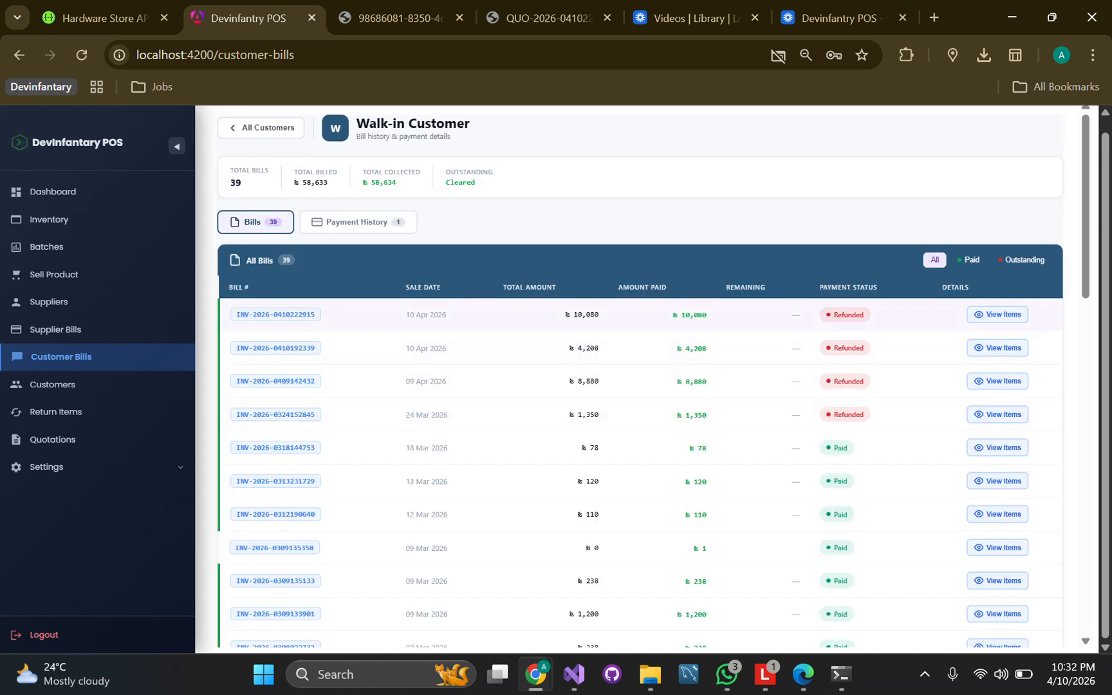
drag(415, 315, 448, 315)
click(448, 315)
click(998, 314)
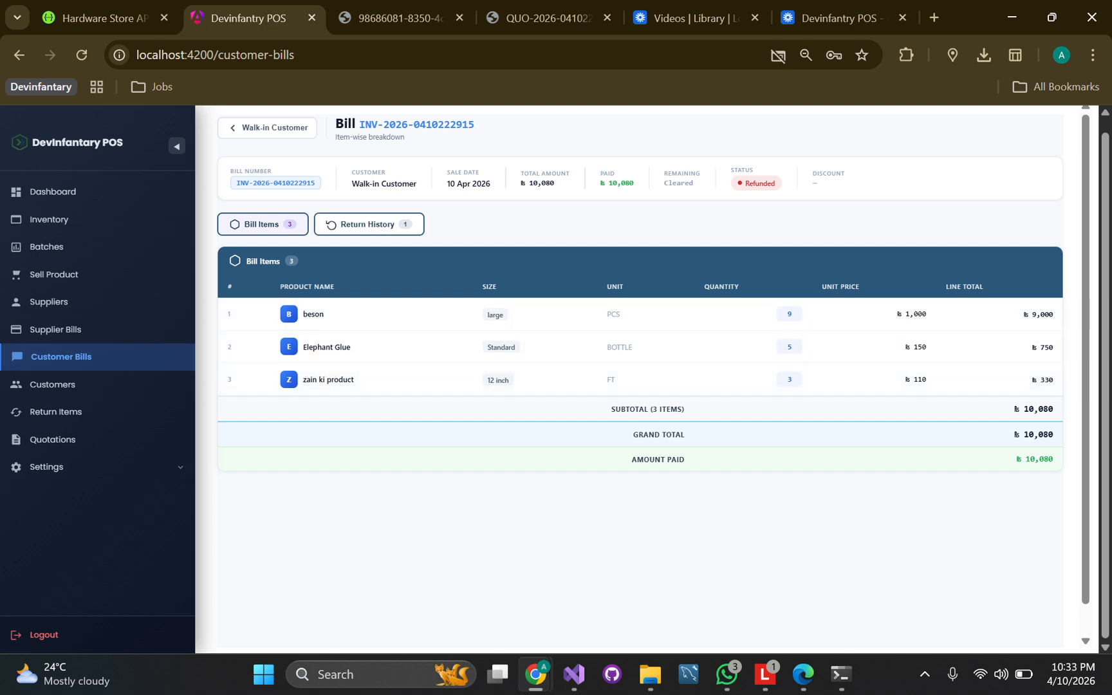
Switch between the bill's Return History and Bill Items tabs to check the Rs 1,000 return
click(368, 224)
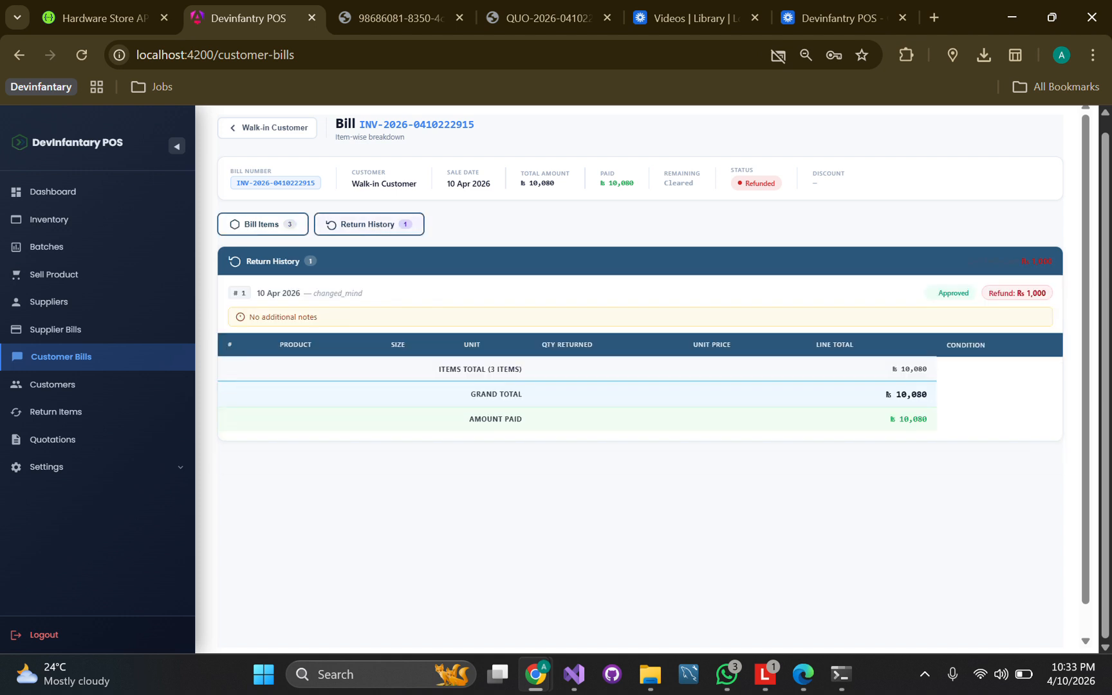
click(262, 224)
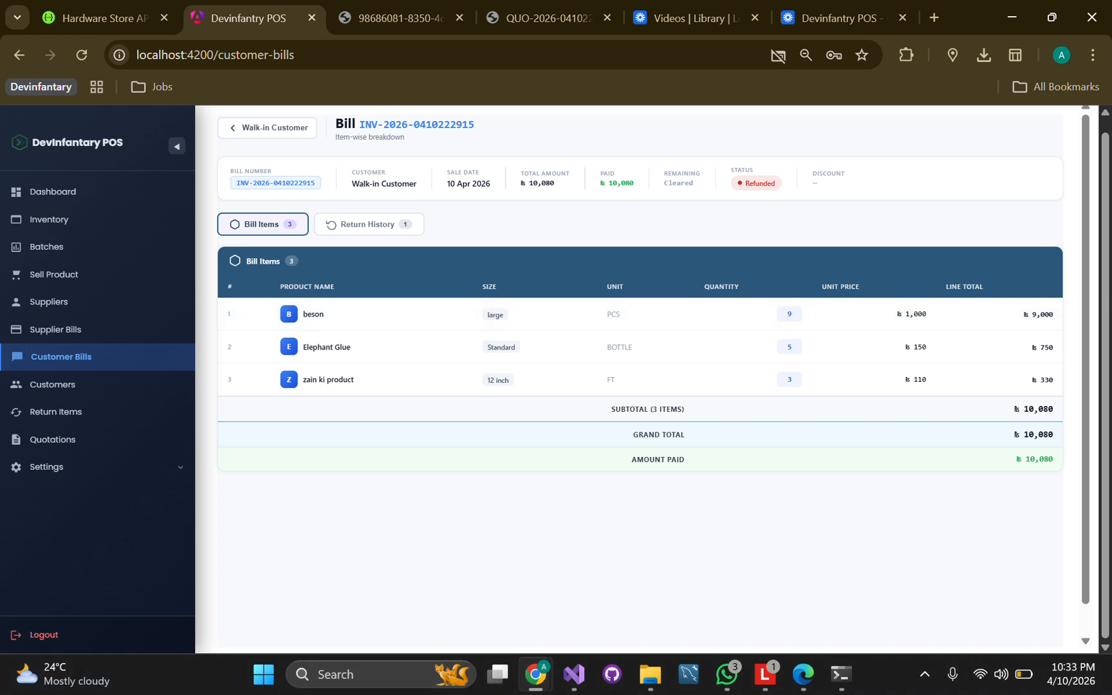
click(368, 224)
click(262, 224)
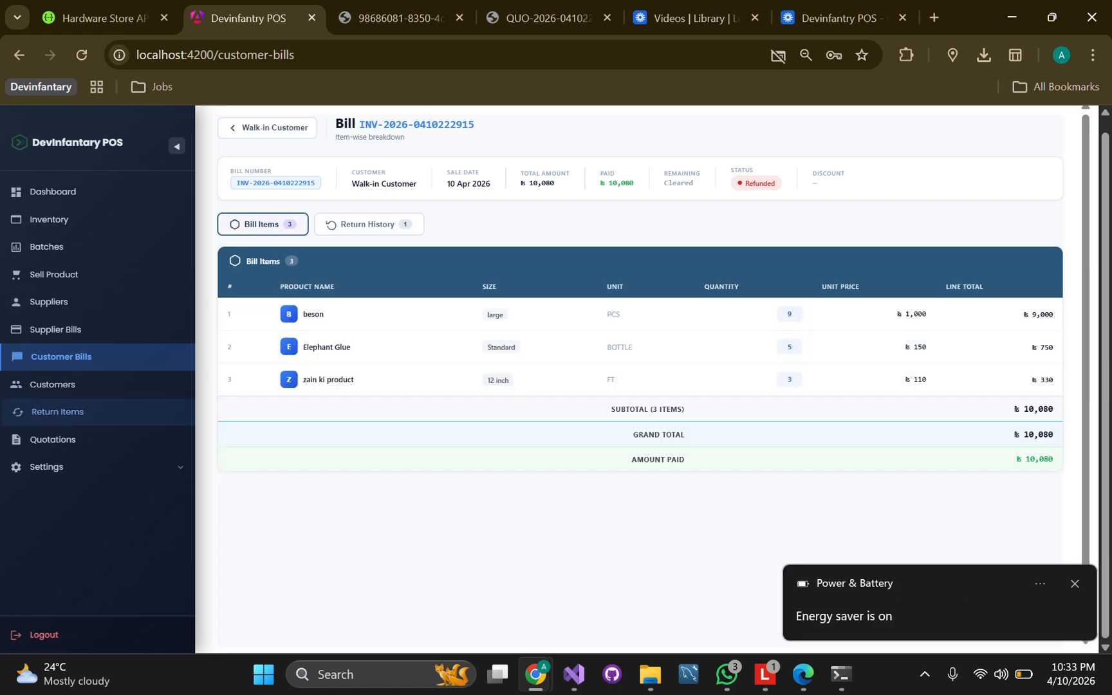
Browse the Staff, Lookup and ReOrder pages under Settings
click(49, 467)
click(41, 523)
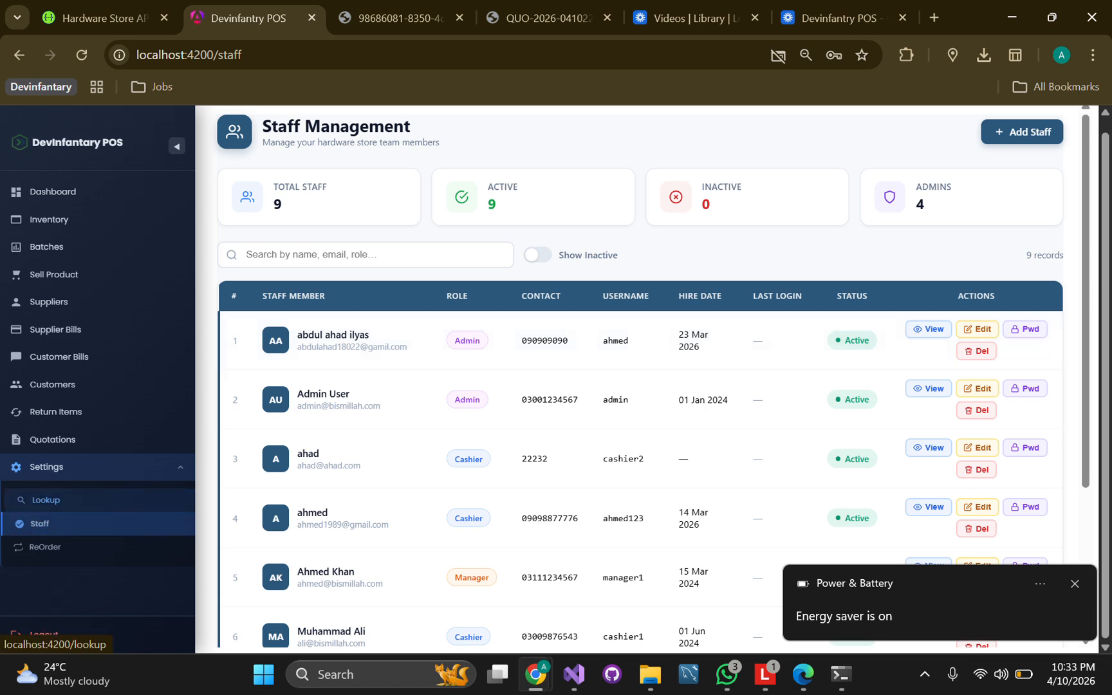
click(40, 501)
click(43, 546)
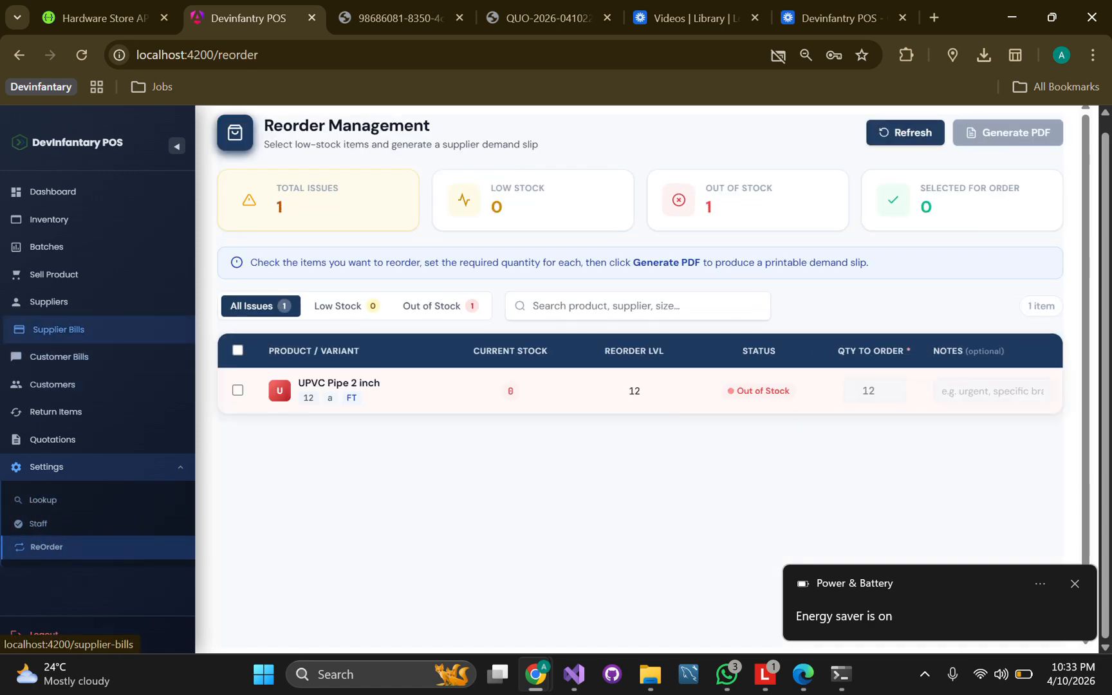
View the Suppliers list, then the Customers list of 7 active customers
click(51, 302)
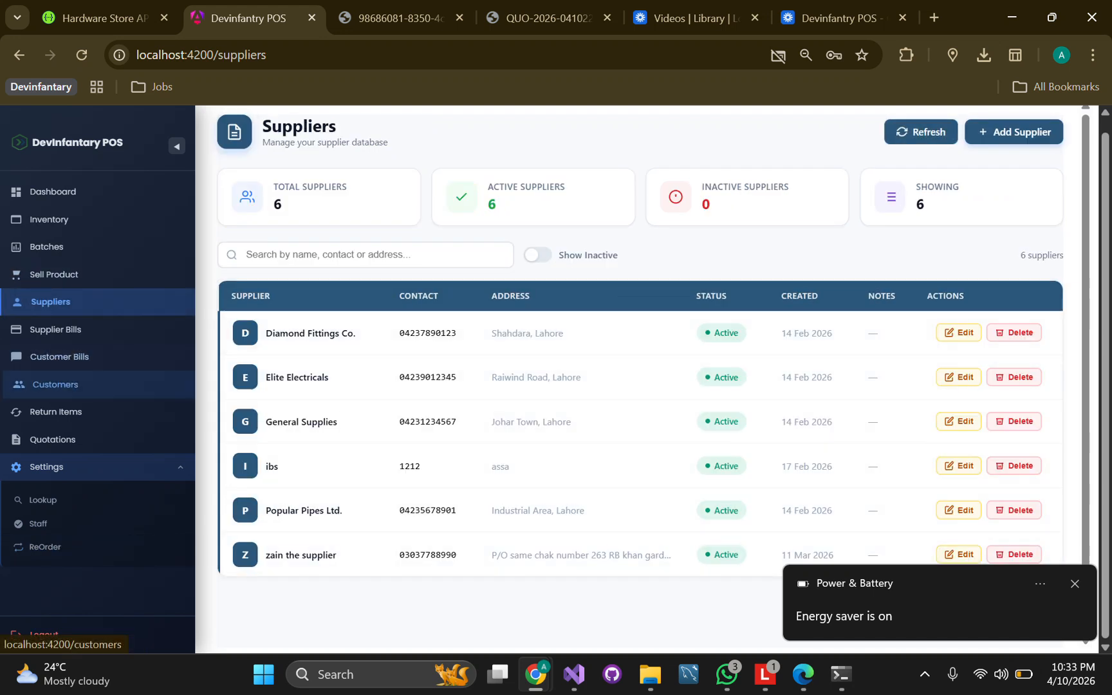
click(53, 385)
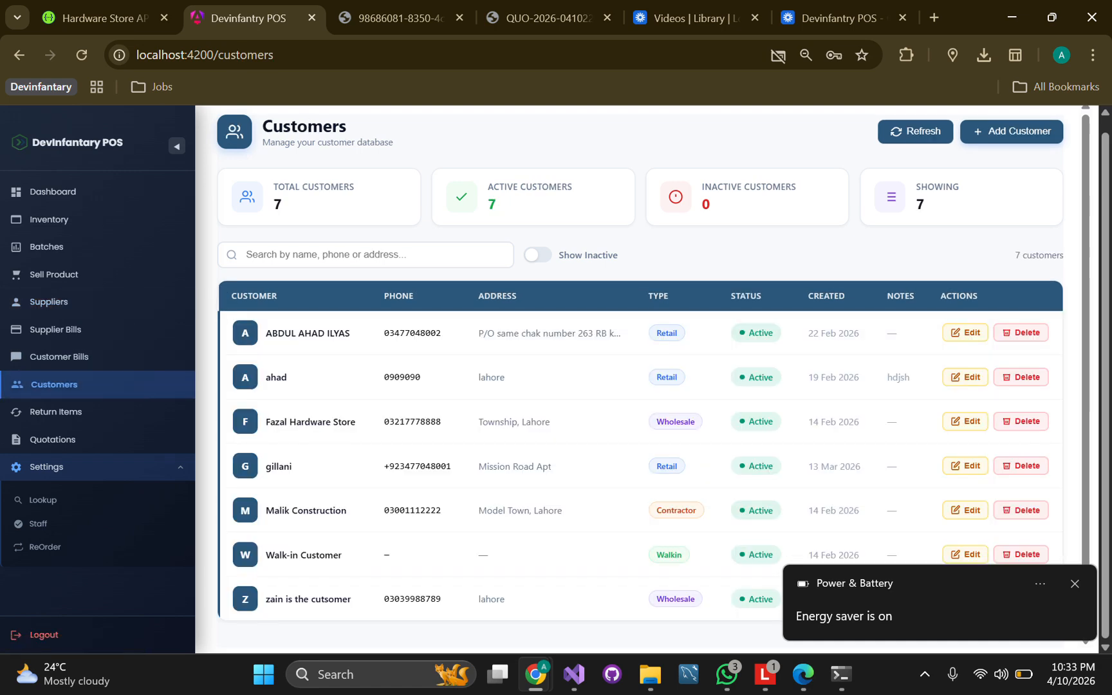
scroll(641, 389, down, 1)
scroll(641, 392, up, 1)
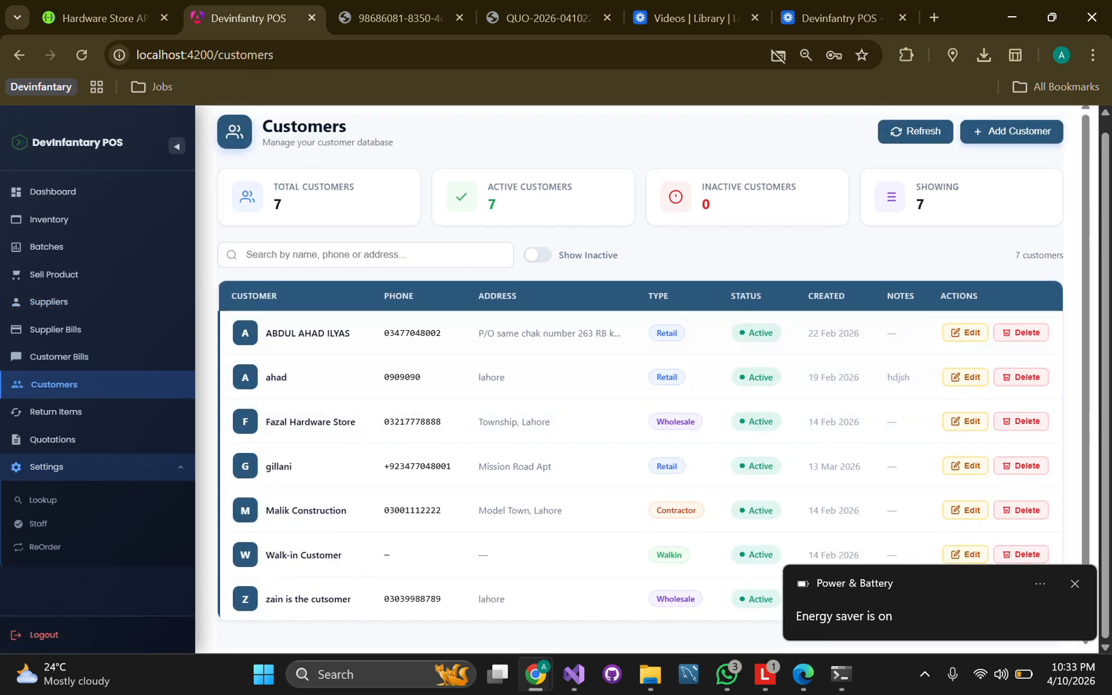